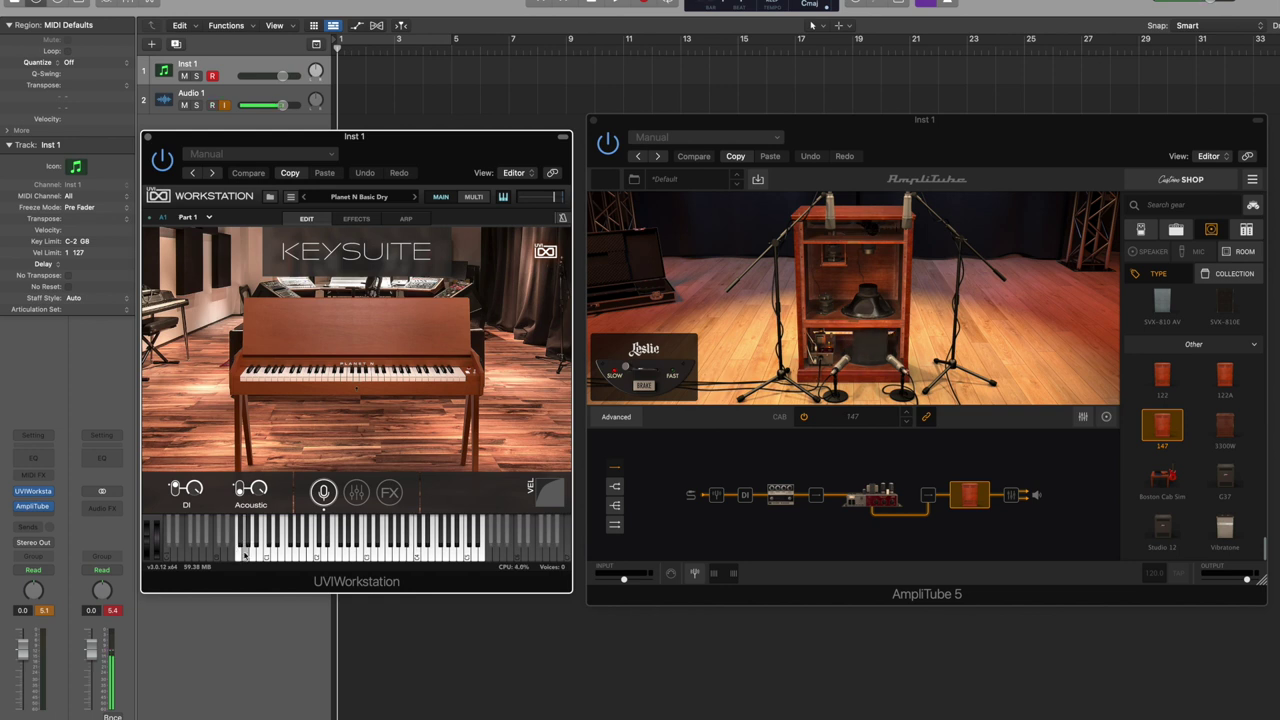
Audition the piano, inspect AmpliTube's Fender Blender pedal, and open the UVI preset browser.
{"action": "left_click", "coordinate": [240, 556]}
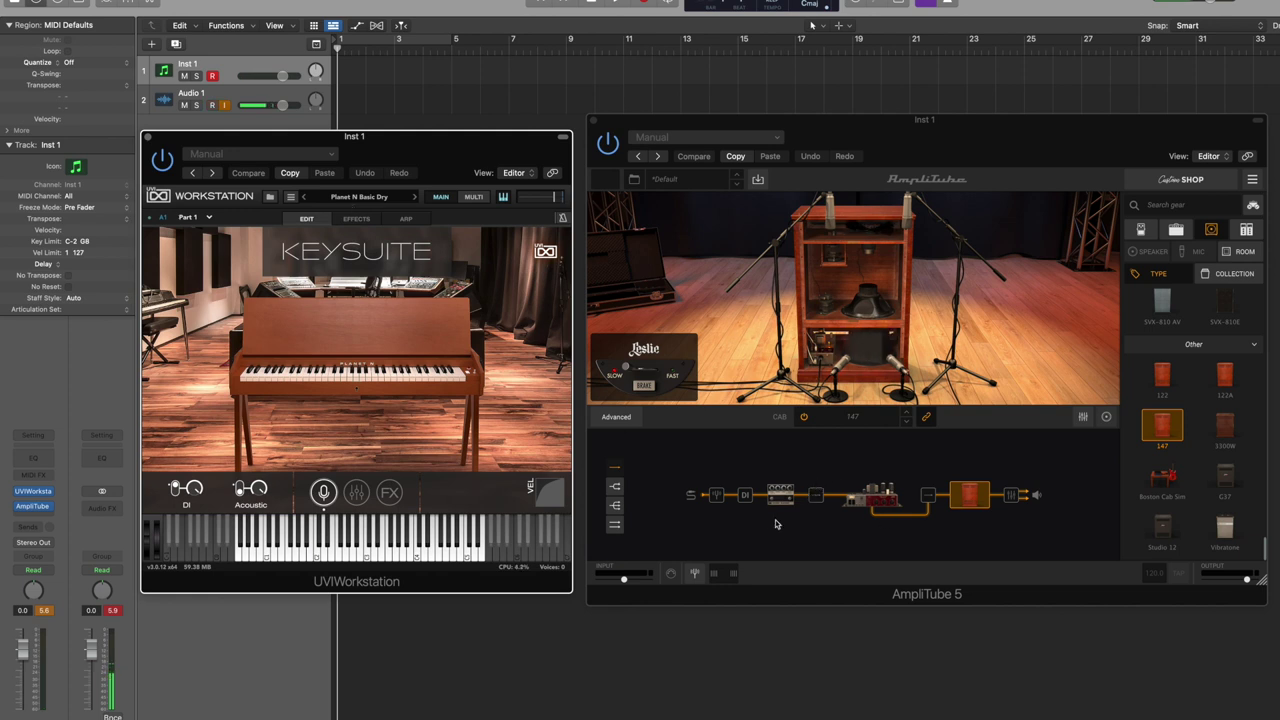
{"action": "left_click", "coordinate": [783, 502]}
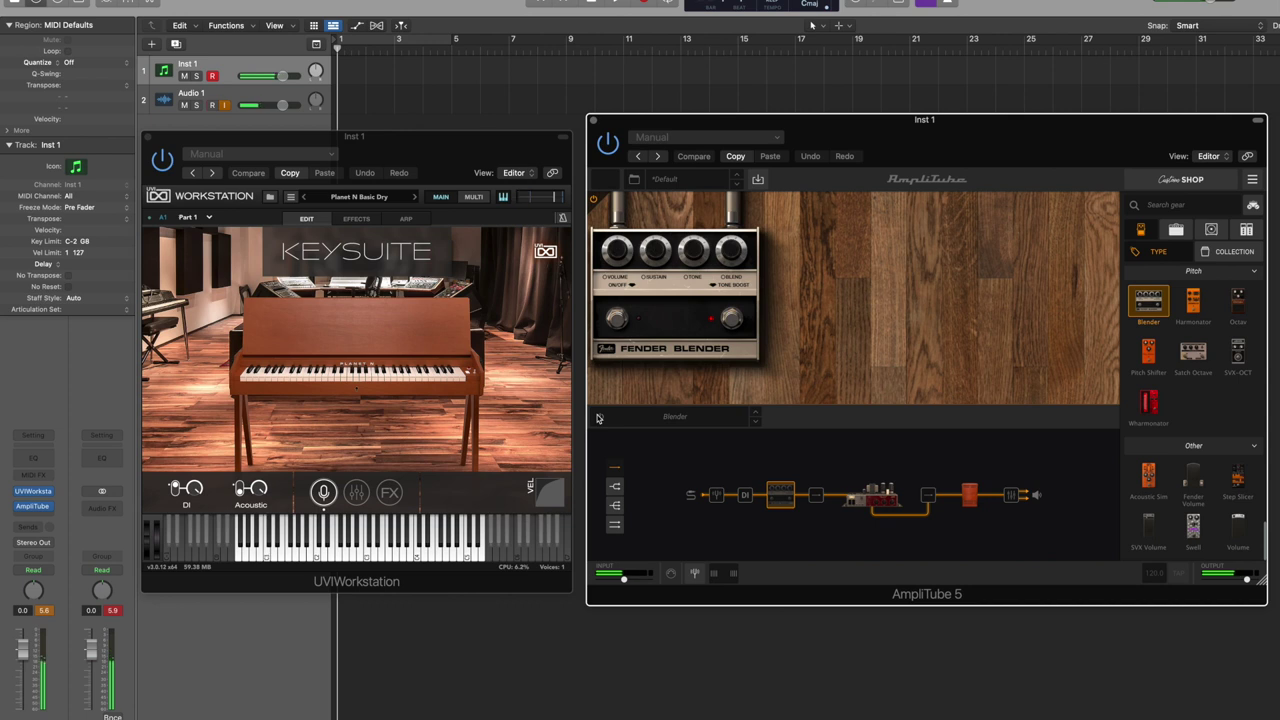
{"action": "left_click", "coordinate": [468, 407]}
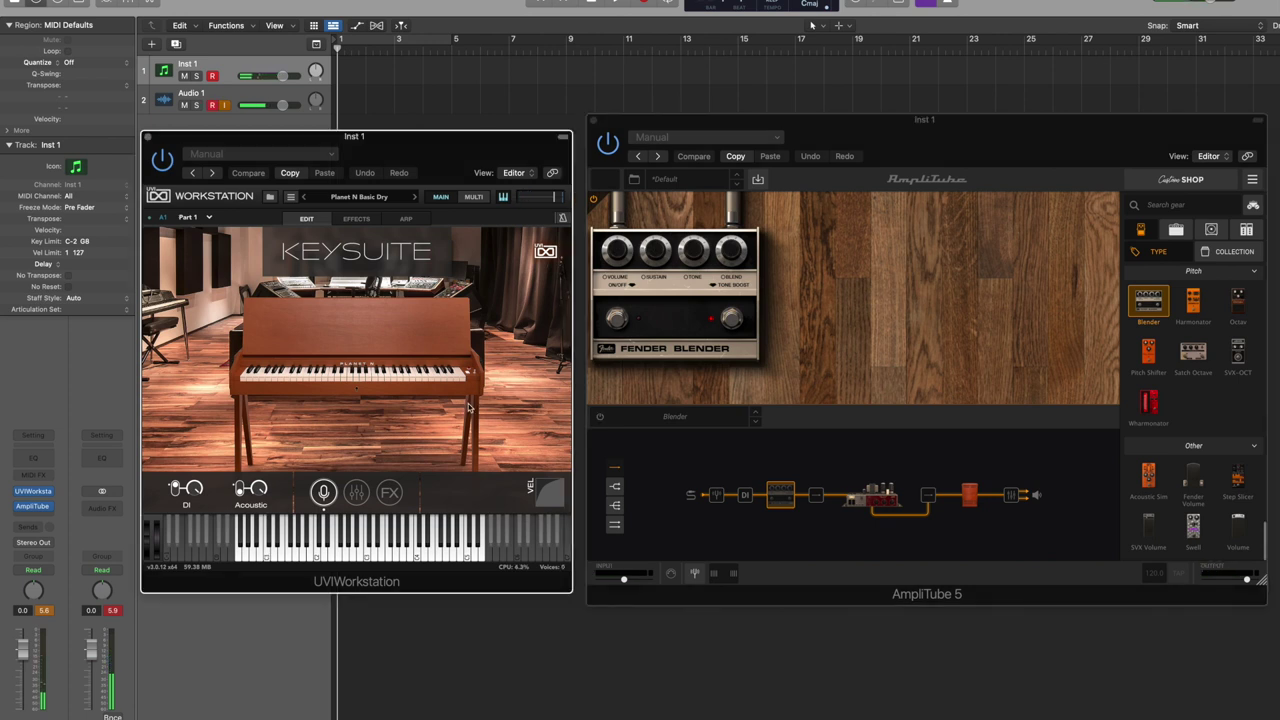
{"action": "left_click", "coordinate": [355, 199]}
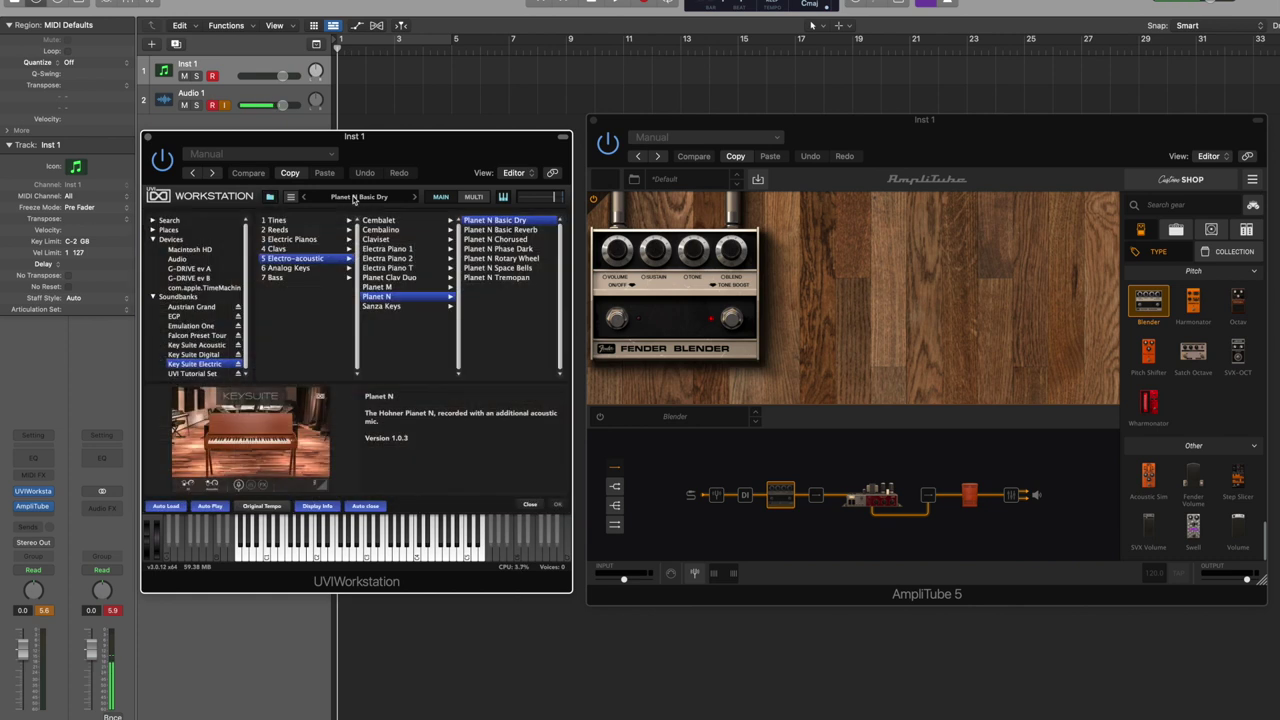
List Key Suite Electric's RMI Keys presets under the 6 Analog Keys category.
{"action": "left_click", "coordinate": [293, 272]}
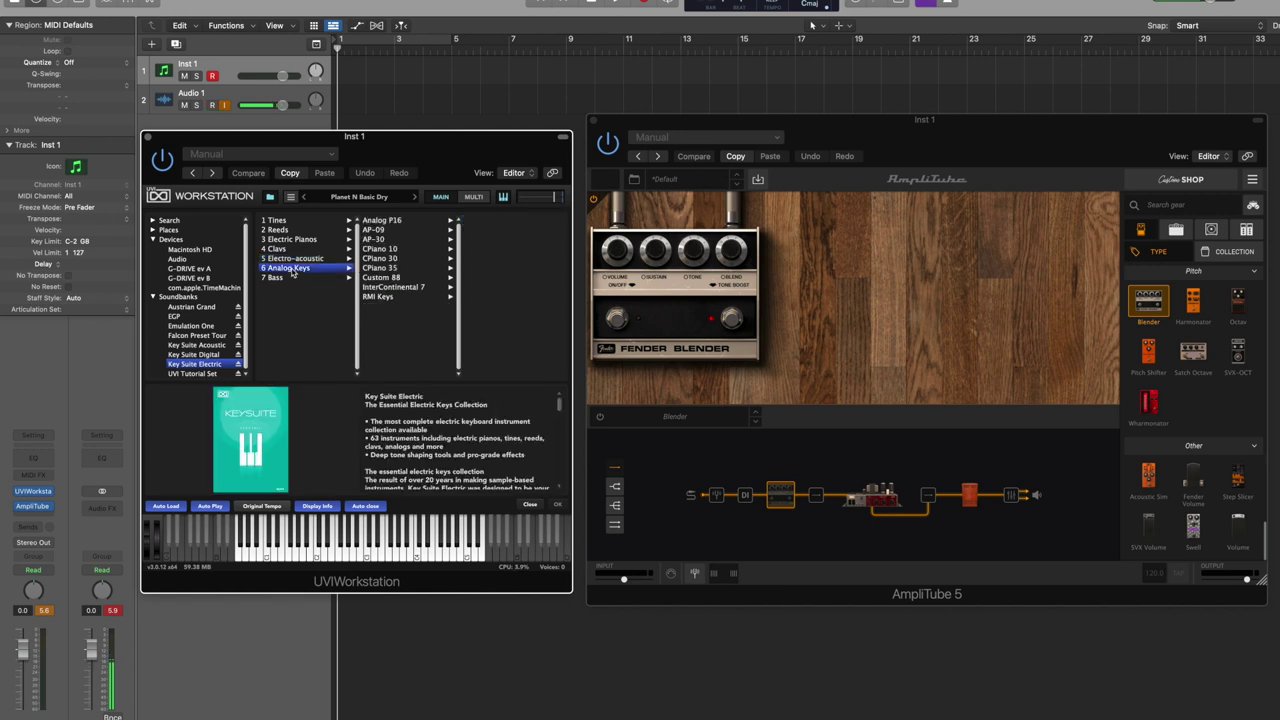
{"action": "left_click", "coordinate": [380, 300]}
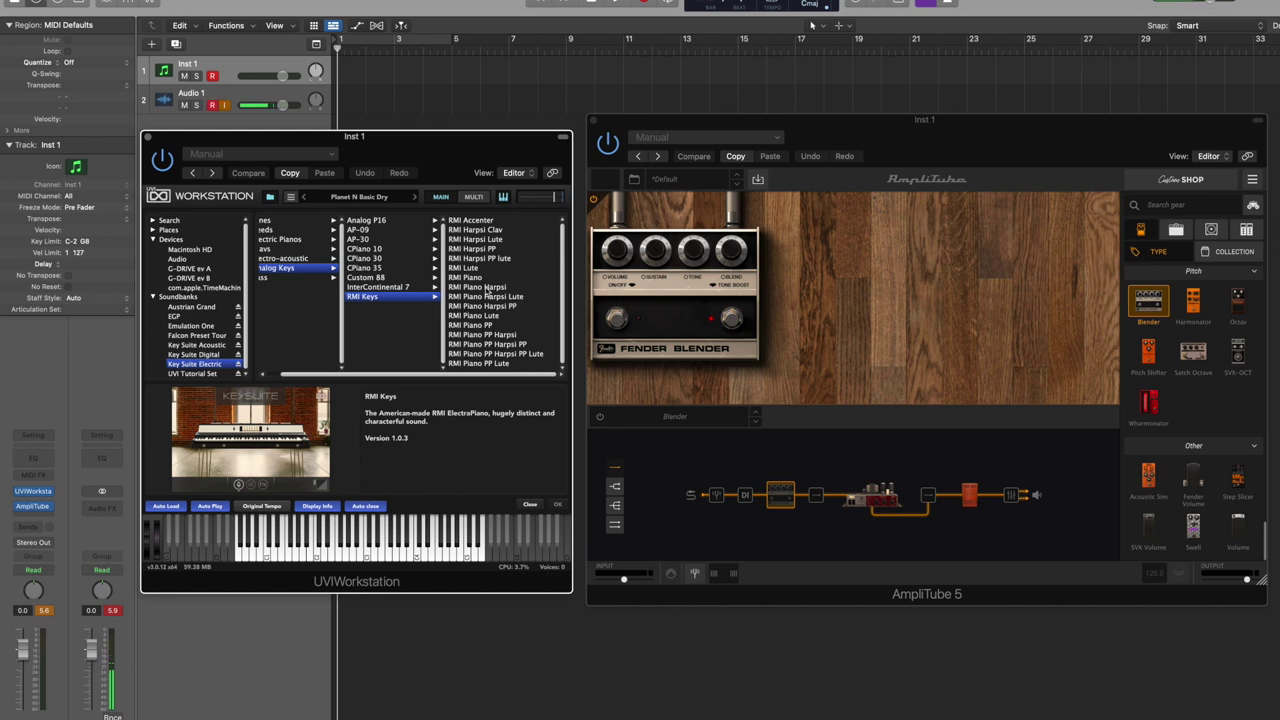
Load the RMI Piano Harpsi preset and view AmpliTube's Leslie 147 amp and cabinet room.
{"action": "left_click", "coordinate": [487, 288]}
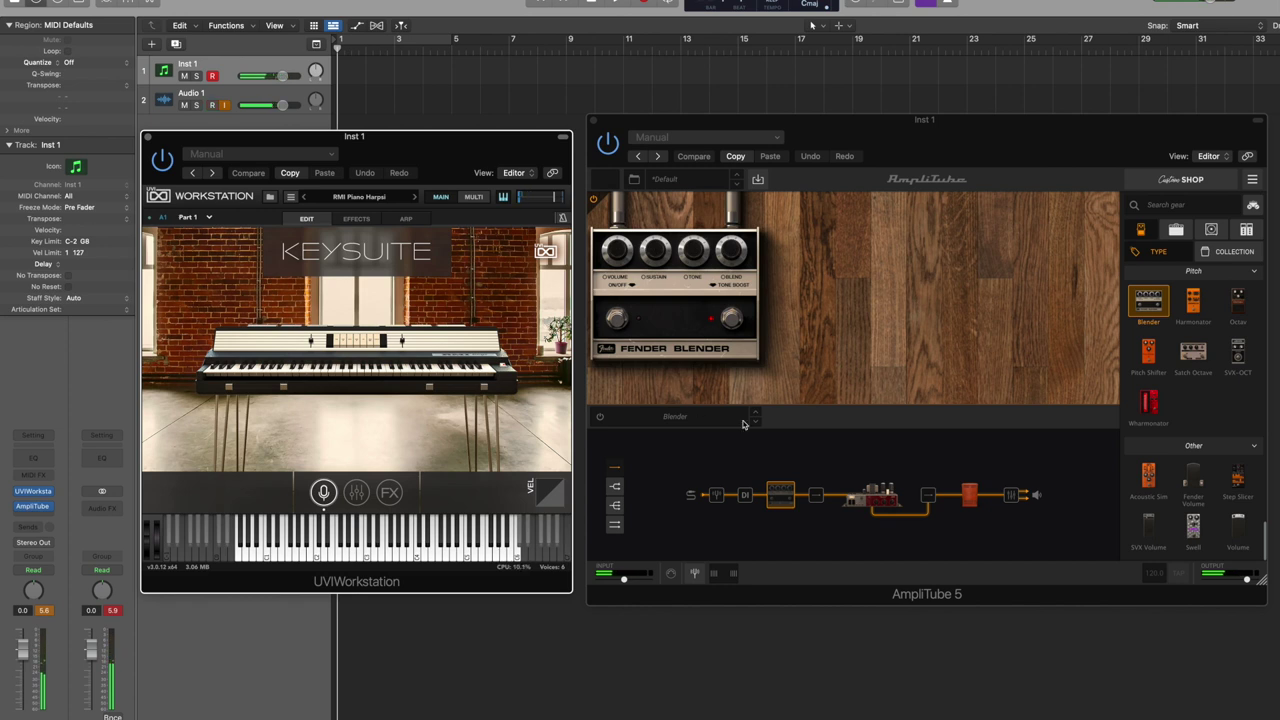
{"action": "left_click", "coordinate": [878, 497]}
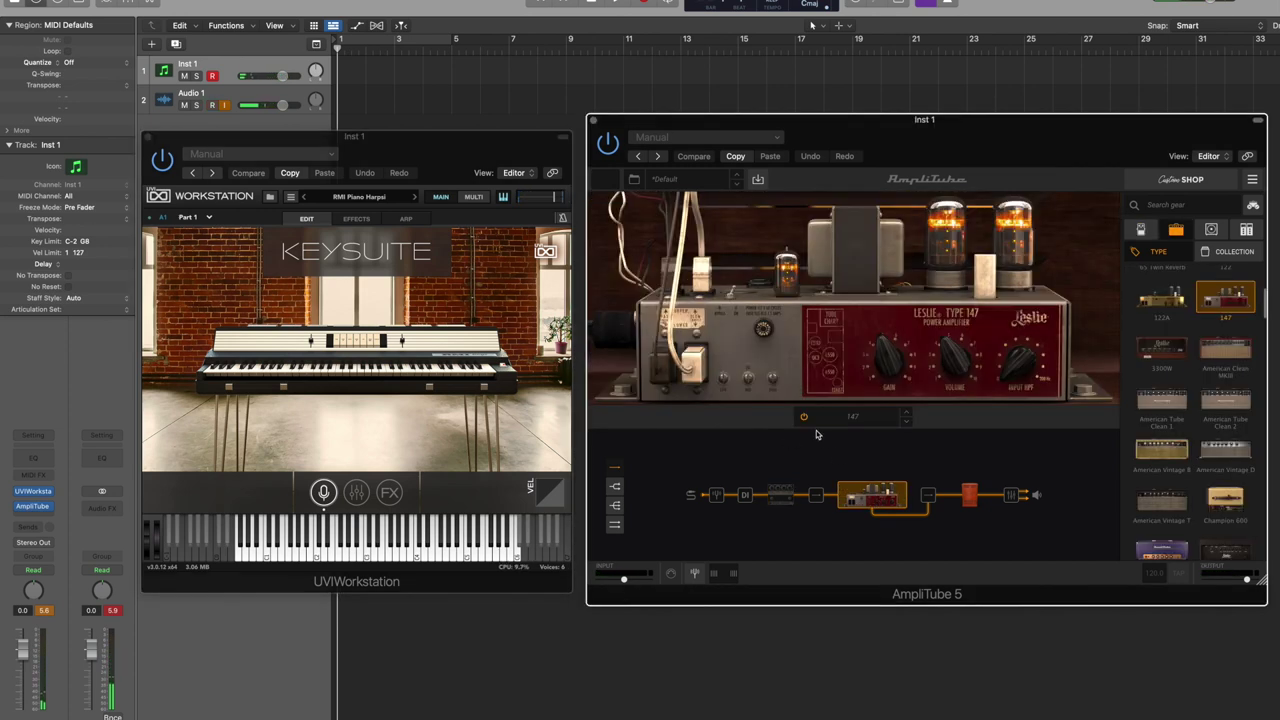
{"action": "left_click", "coordinate": [970, 500]}
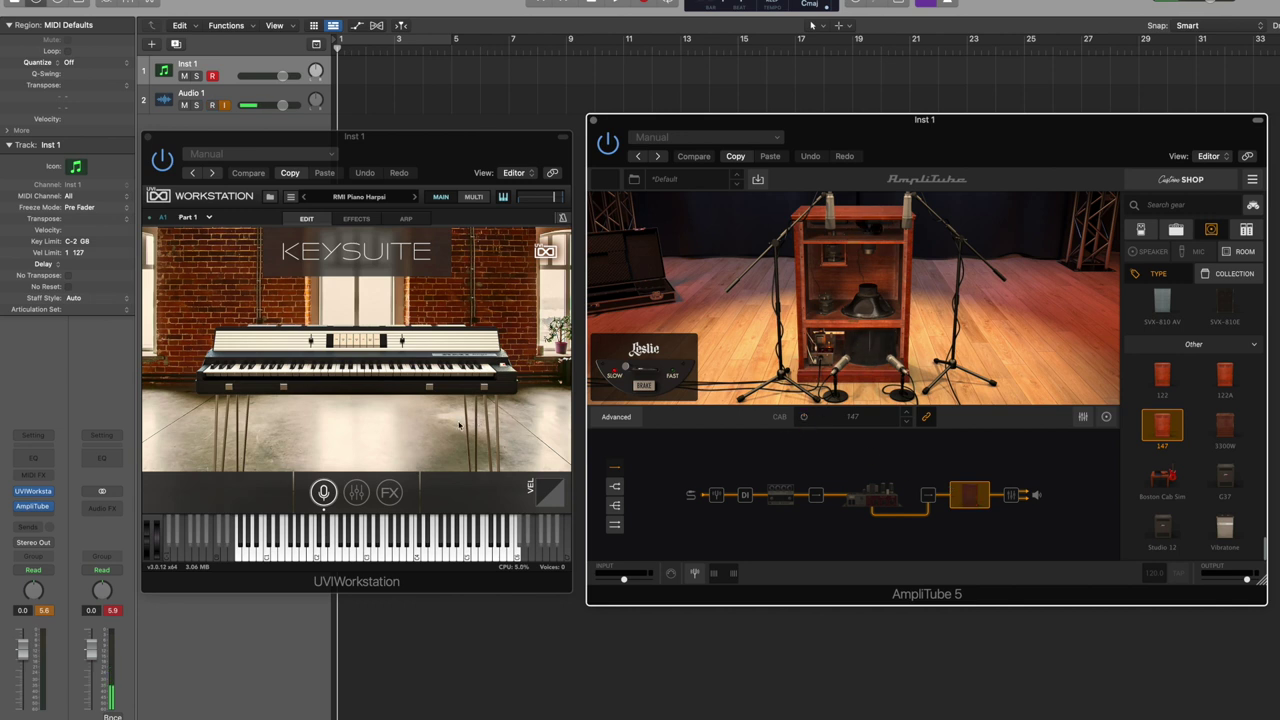
{"action": "left_click", "coordinate": [457, 426]}
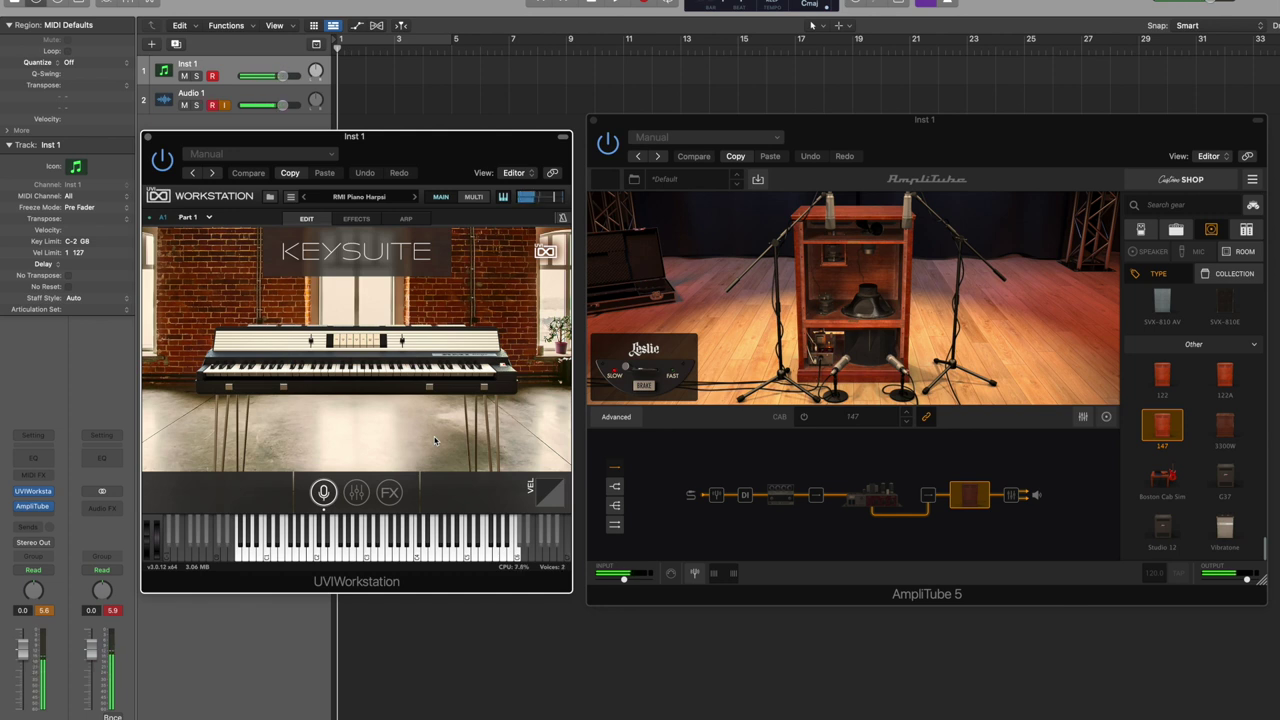
Set the amplitude envelope release to 5.2 s, then view the instrument's FX rack.
{"action": "left_click", "coordinate": [356, 492]}
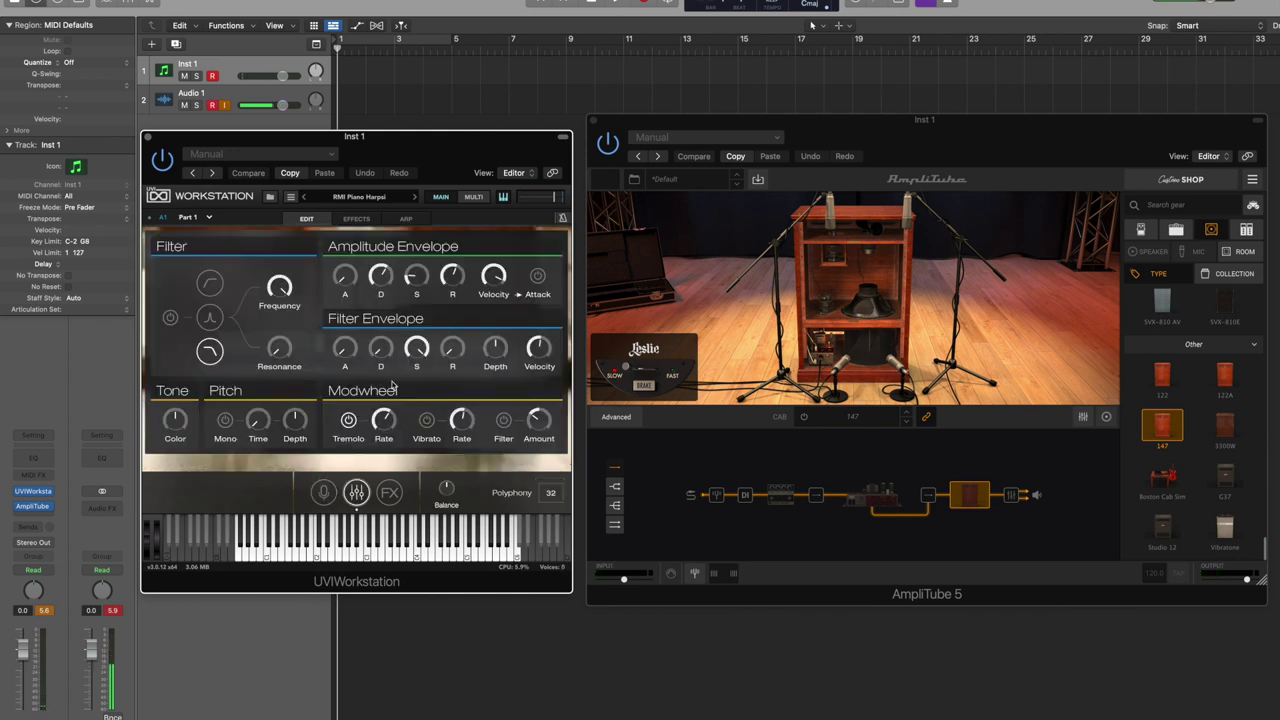
{"action": "mouse_move", "coordinate": [455, 283]}
{"action": "left_click_drag", "start_coordinate": [452, 276], "coordinate": [456, 342]}
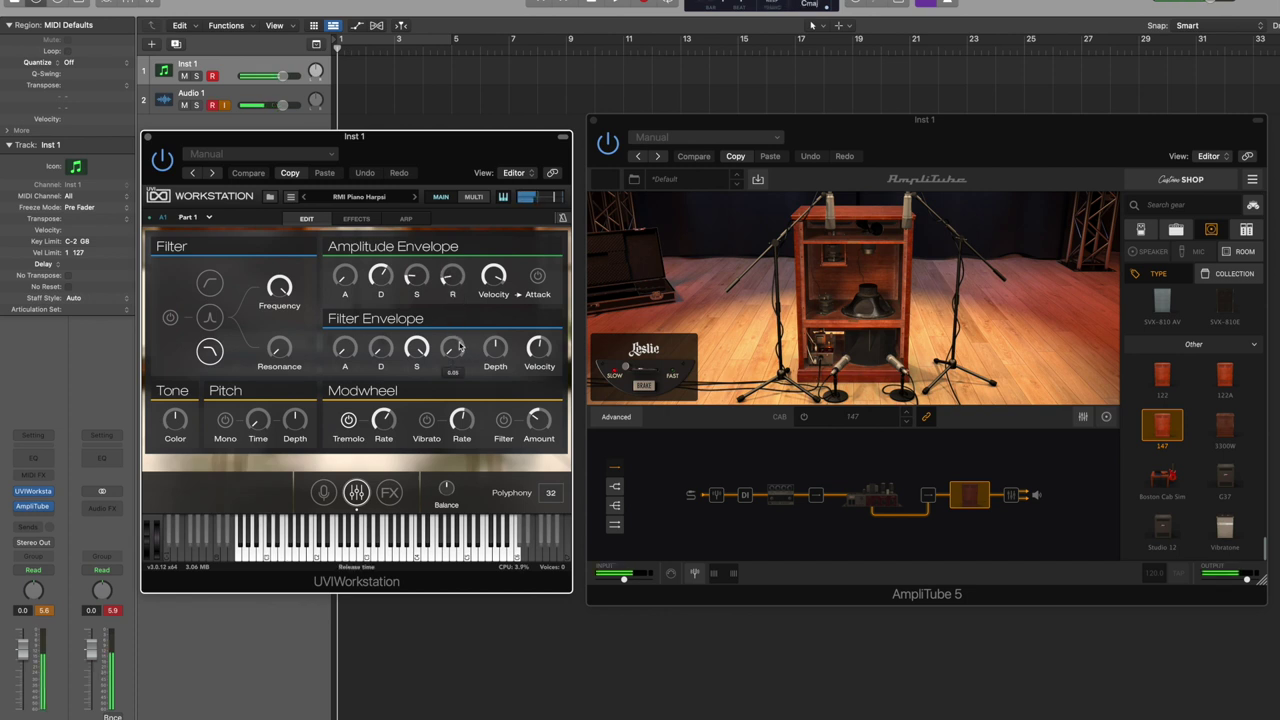
{"action": "left_click", "coordinate": [390, 492]}
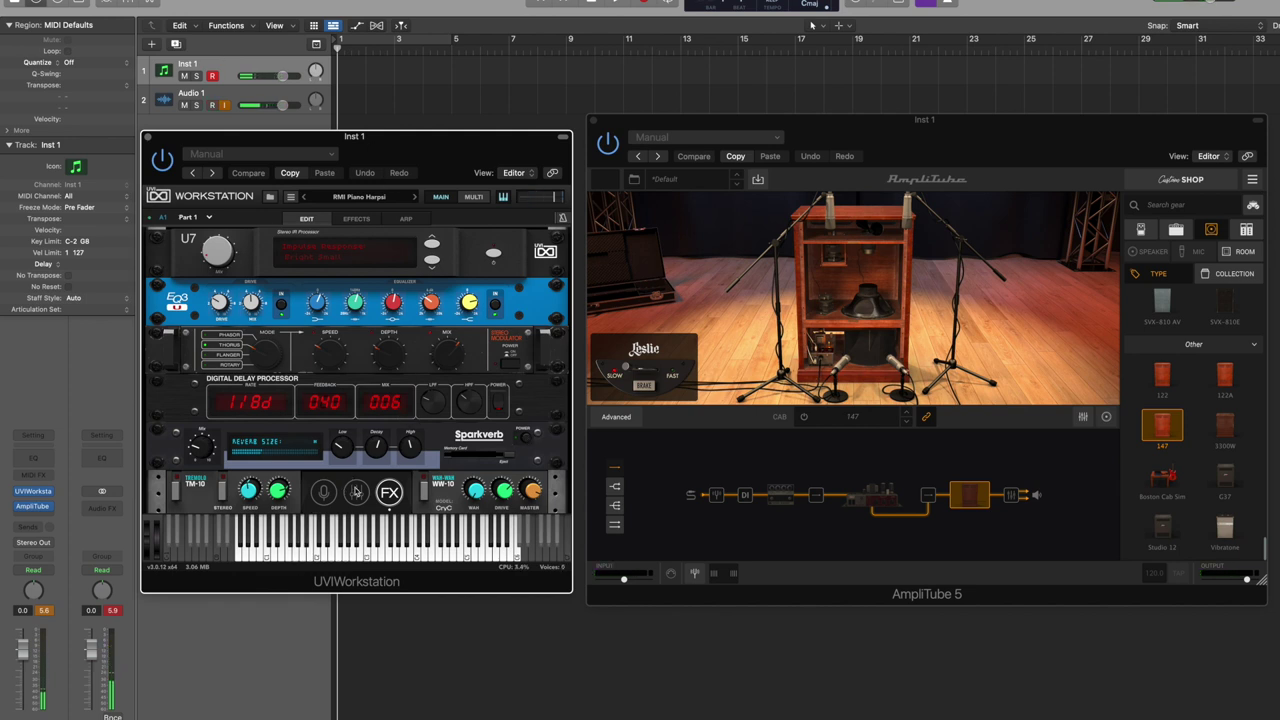
View the KeySuite instrument overview page, then return to the synth edit controls.
{"action": "left_click", "coordinate": [356, 492]}
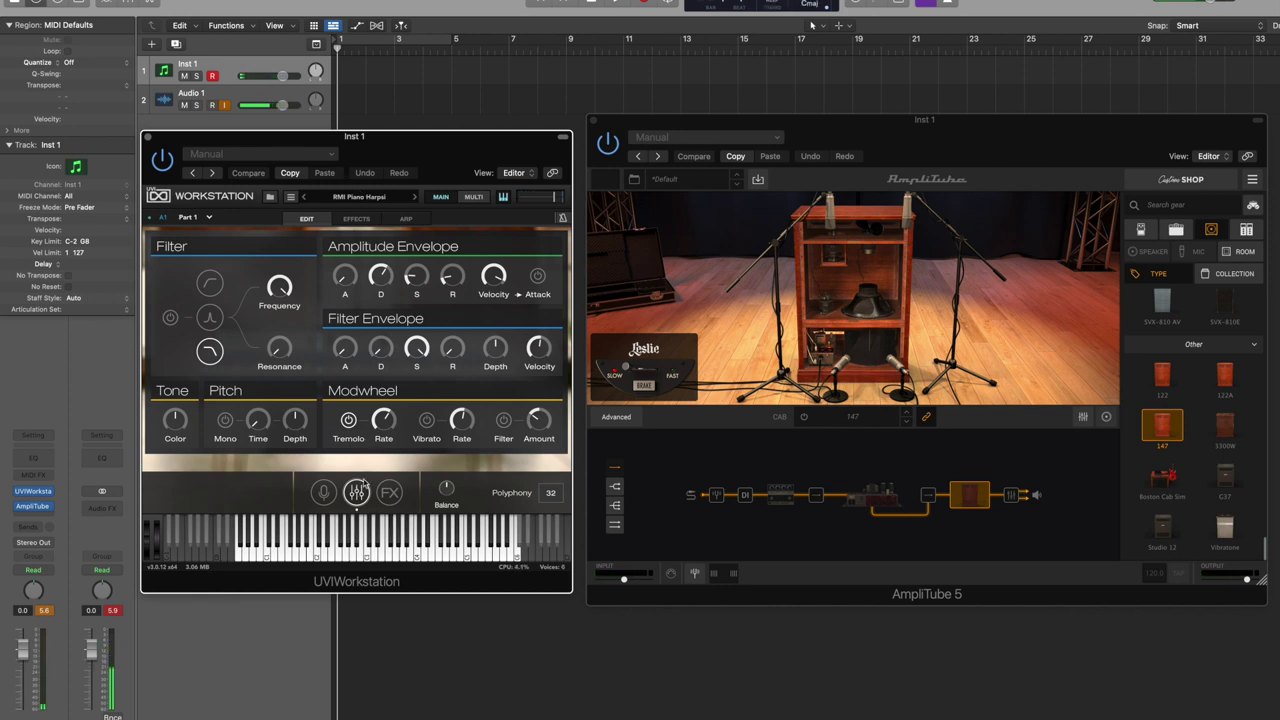
{"action": "left_click", "coordinate": [324, 494]}
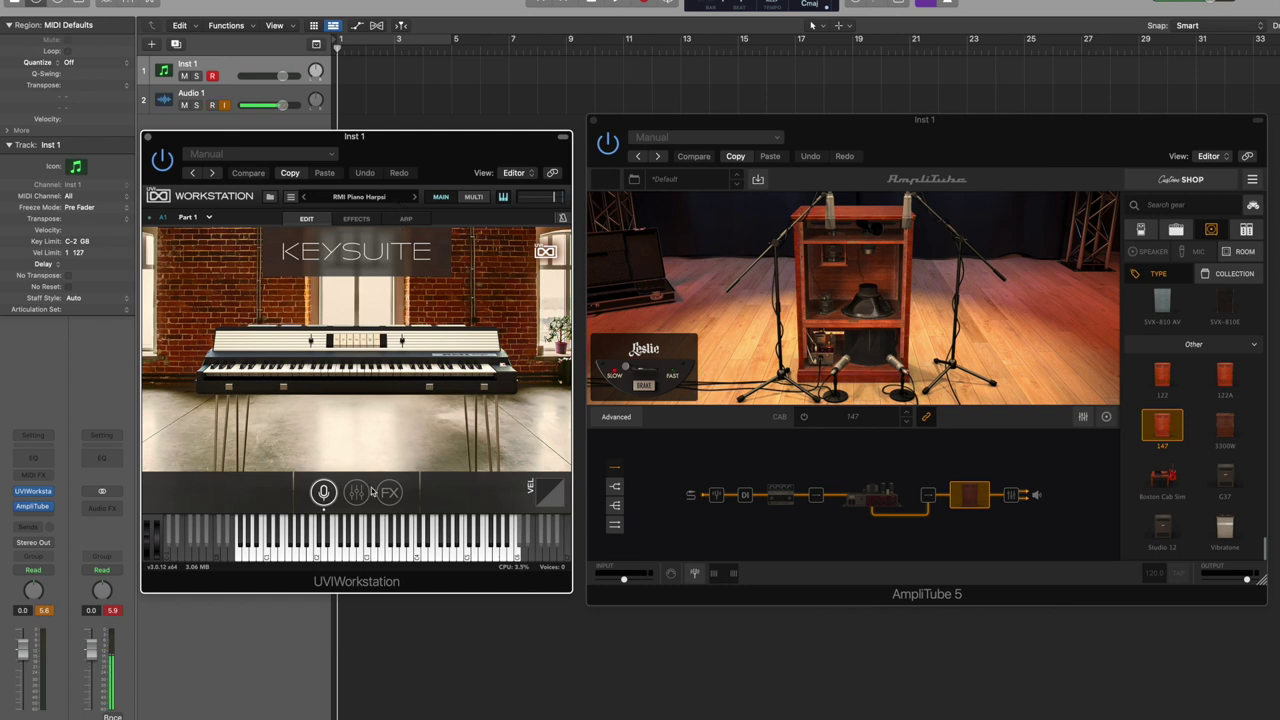
{"action": "left_click", "coordinate": [366, 491]}
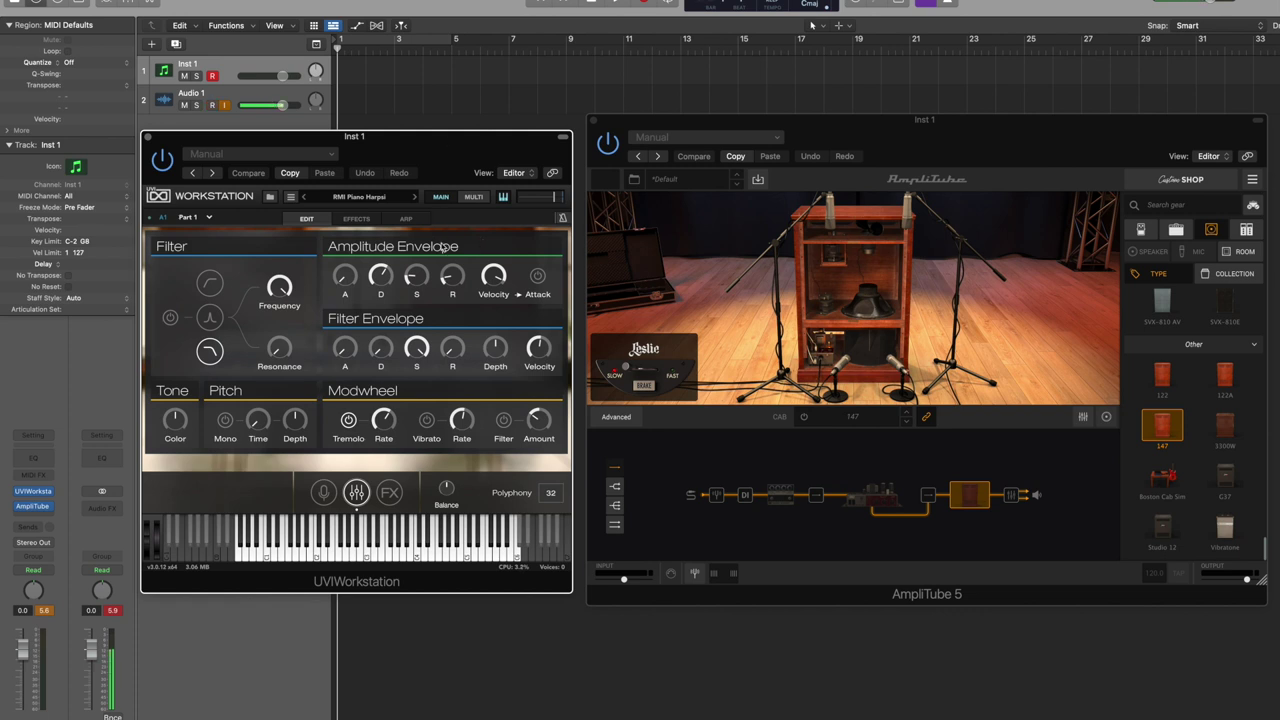
Set the amplitude envelope decay to about 2.68 and the release to 0.98.
{"action": "mouse_move", "coordinate": [415, 280]}
{"action": "left_click_drag", "start_coordinate": [380, 273], "coordinate": [401, 321]}
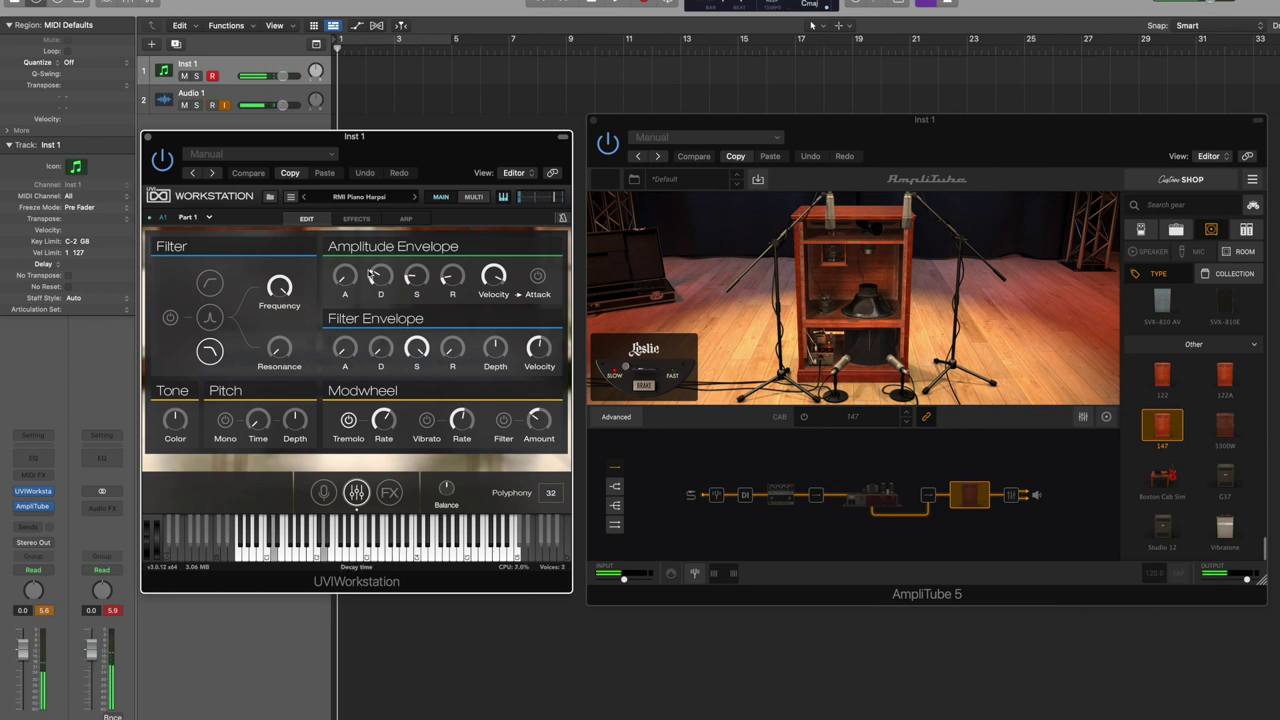
{"action": "left_click_drag", "start_coordinate": [373, 276], "coordinate": [371, 243]}
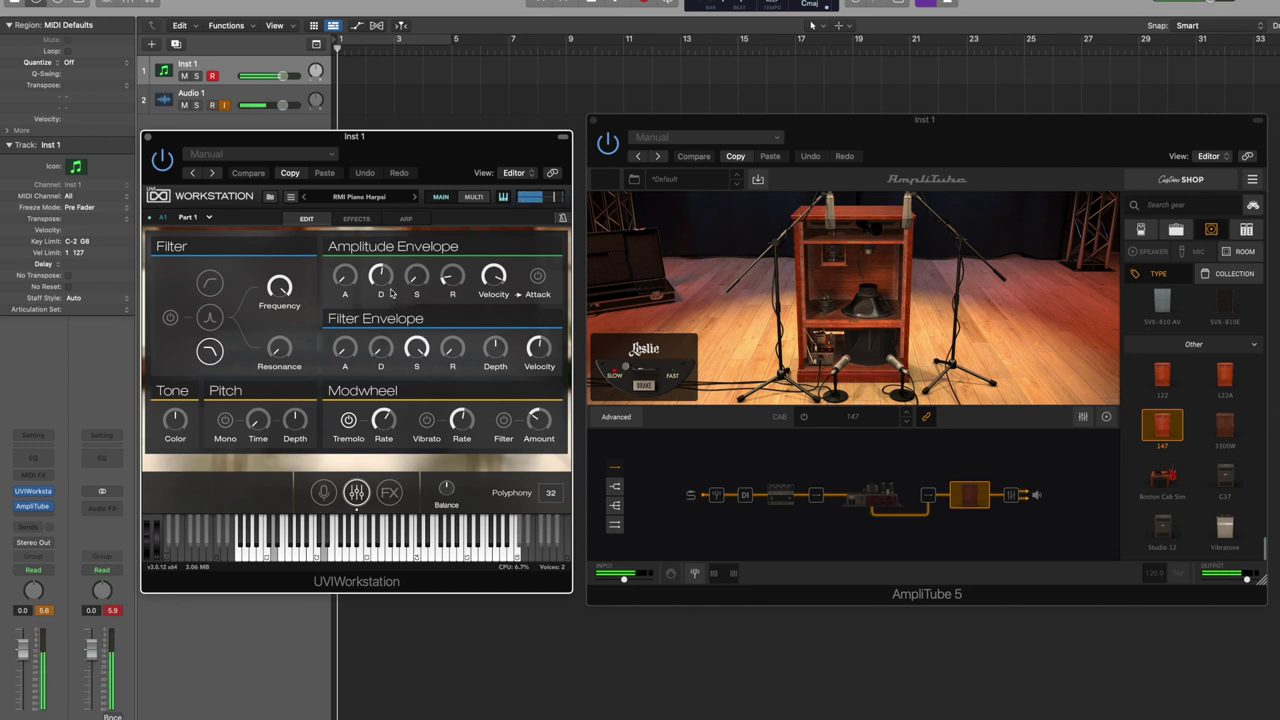
{"action": "mouse_move", "coordinate": [379, 277]}
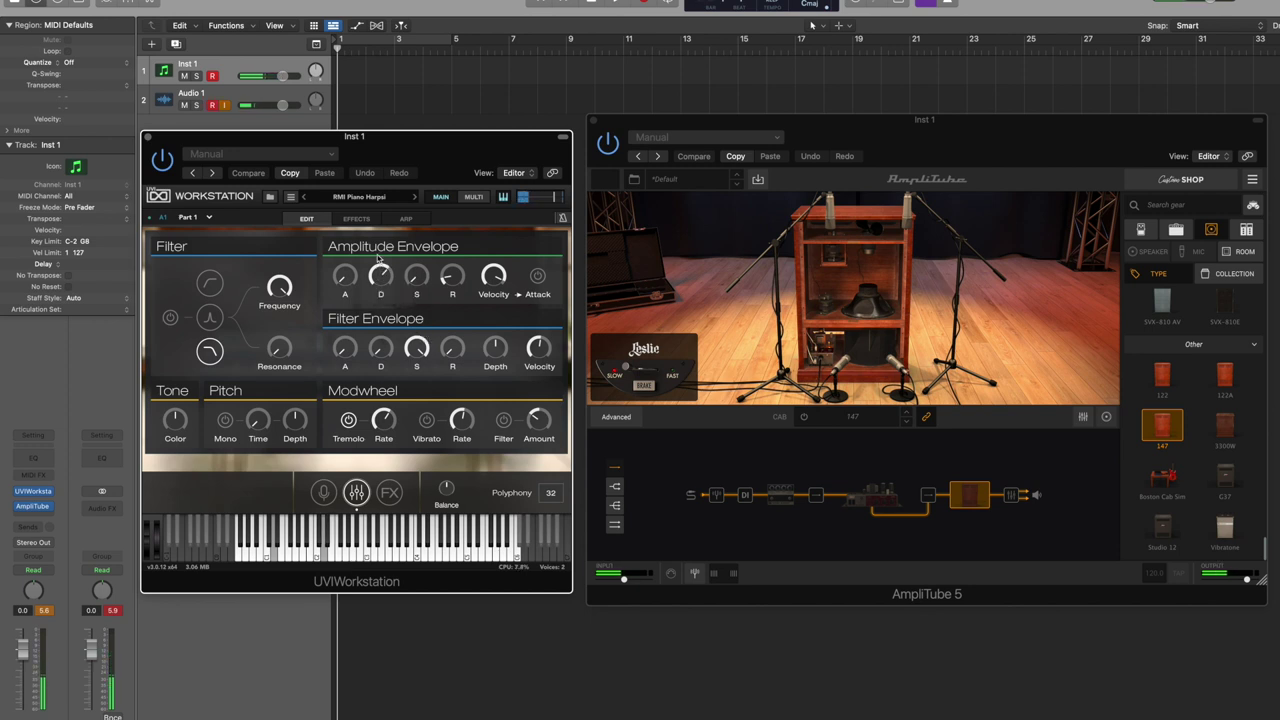
{"action": "scroll", "coordinate": [390, 270], "scroll_direction": "up", "scroll_amount": 3}
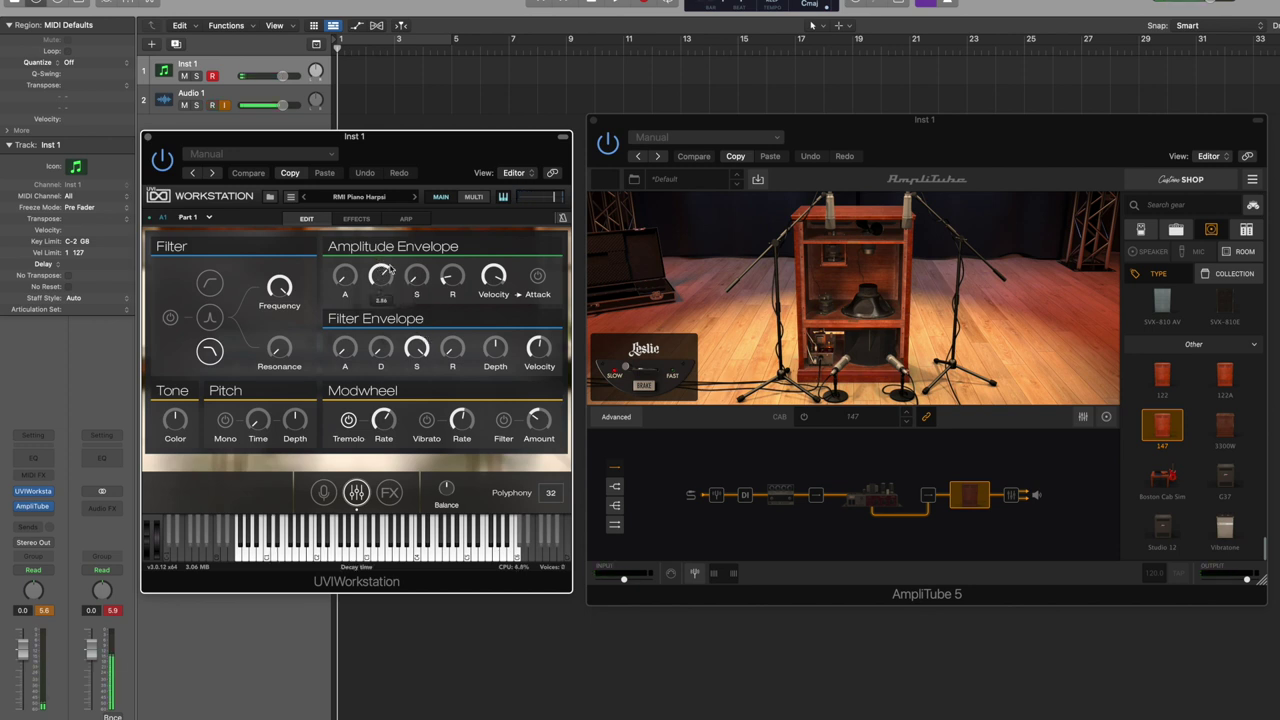
{"action": "mouse_move", "coordinate": [419, 277]}
{"action": "scroll", "coordinate": [380, 275], "scroll_direction": "down", "scroll_amount": 2}
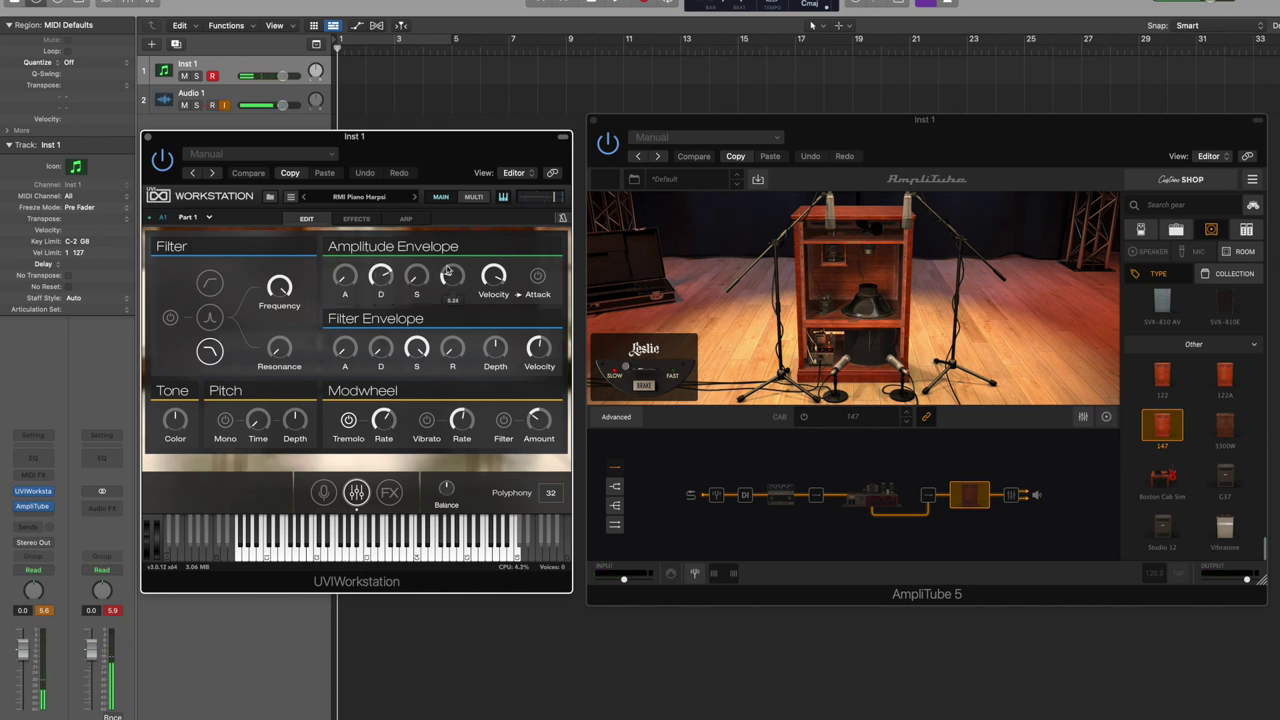
{"action": "mouse_move", "coordinate": [450, 278]}
{"action": "left_mouse_down"}
{"action": "mouse_move", "coordinate": [451, 256]}
{"action": "mouse_move", "coordinate": [451, 276]}
{"action": "left_mouse_up"}
{"action": "left_click_drag", "start_coordinate": [451, 277], "coordinate": [451, 276]}
{"action": "left_click_drag", "start_coordinate": [453, 274], "coordinate": [454, 288]}
Turn the Tone Color knob up for a brighter piano sound.
{"action": "left_click_drag", "start_coordinate": [184, 423], "coordinate": [181, 401]}
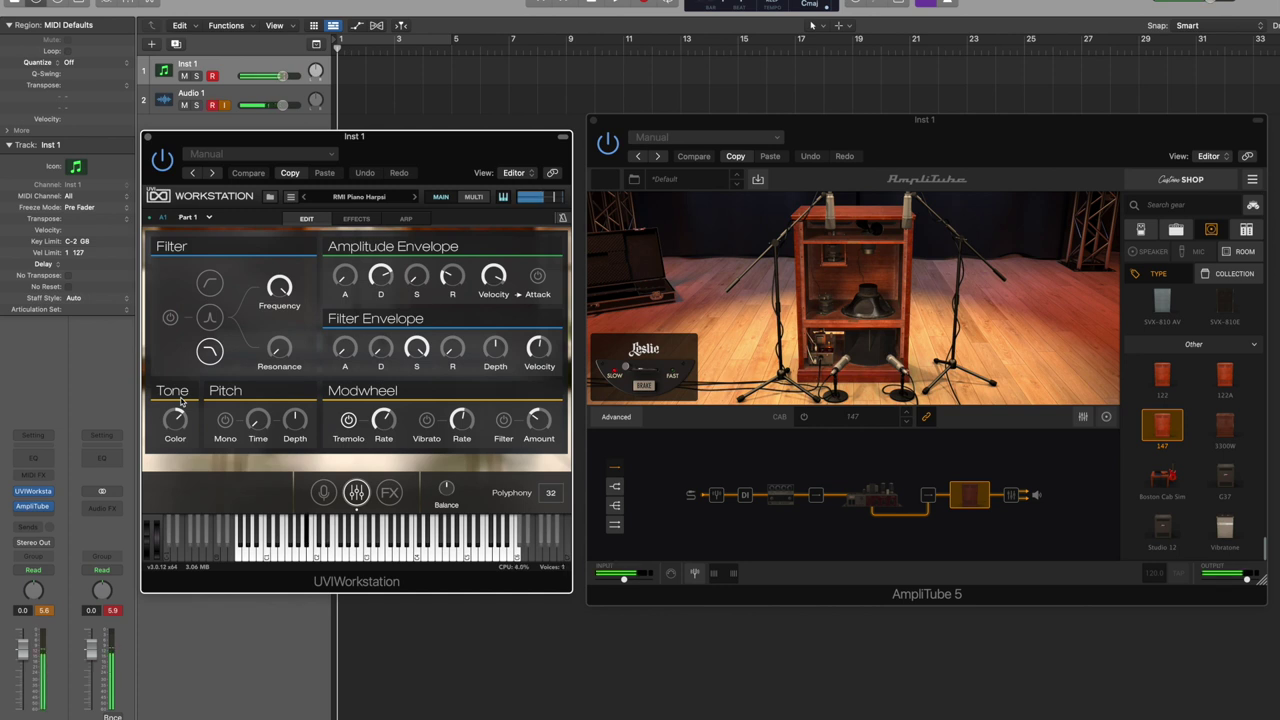
{"action": "mouse_move", "coordinate": [182, 421]}
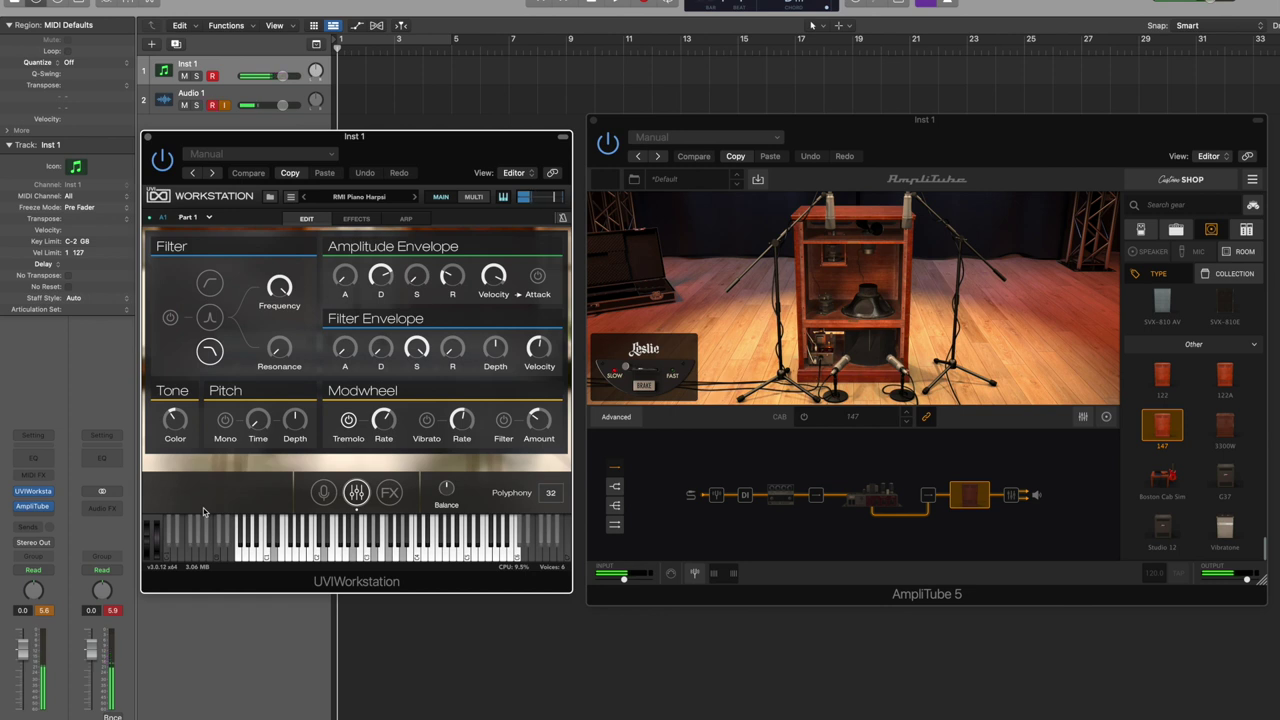
Lower the Amplitude Envelope D knob from about 2.95 to 1.18.
{"action": "mouse_move", "coordinate": [390, 272]}
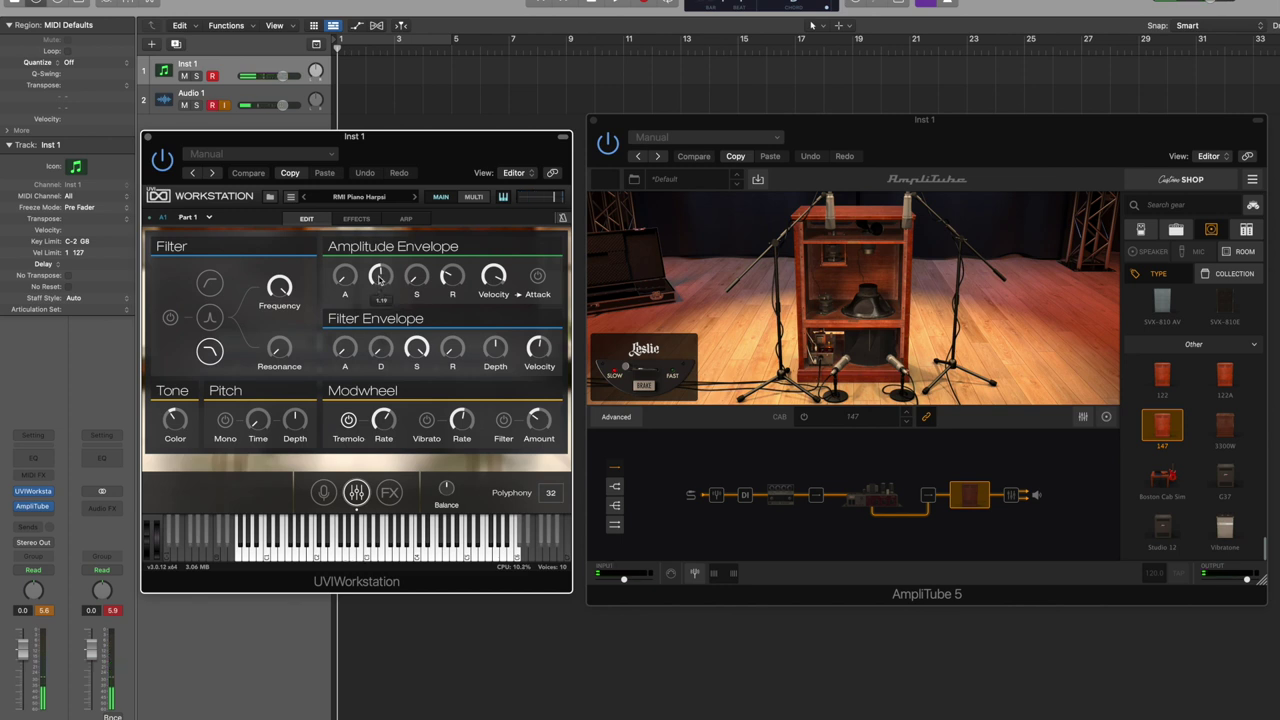
Raise the envelope decay to 1.98 and lower UVI's global volume to about -7.6 dB.
{"action": "left_click_drag", "start_coordinate": [379, 280], "coordinate": [384, 265]}
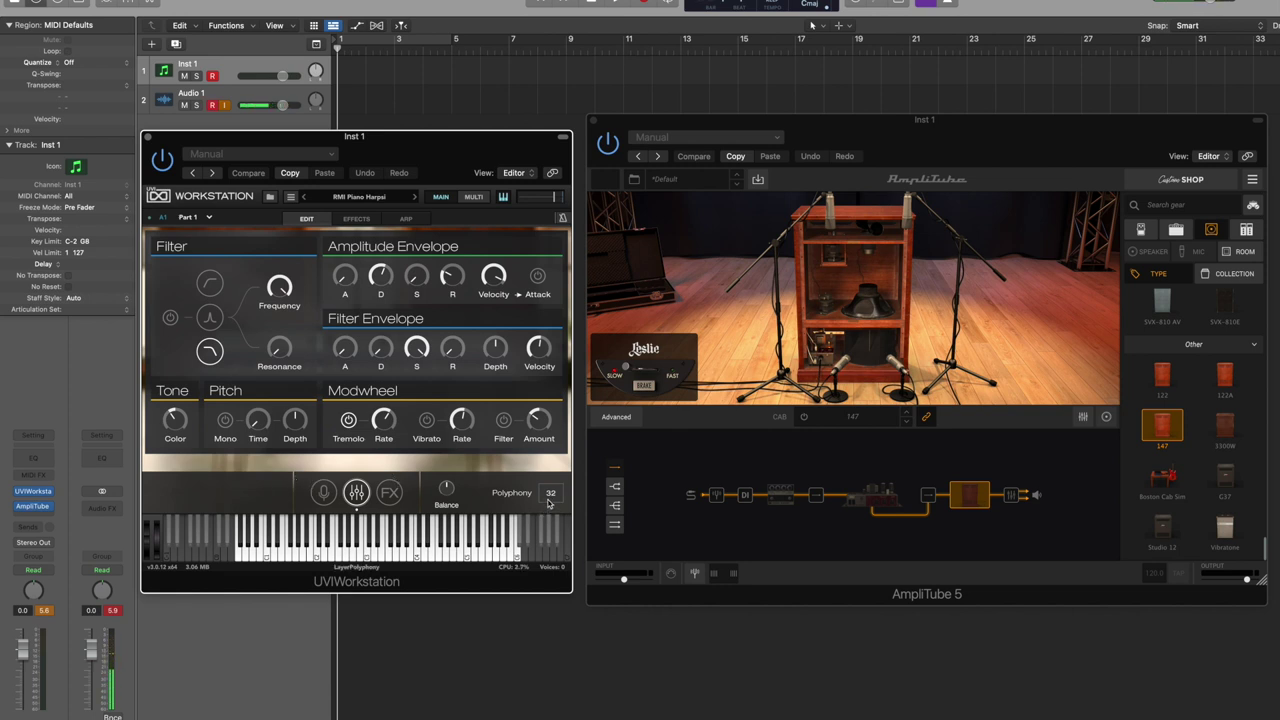
{"action": "mouse_move", "coordinate": [556, 208]}
{"action": "left_click_drag", "start_coordinate": [556, 208], "coordinate": [546, 204]}
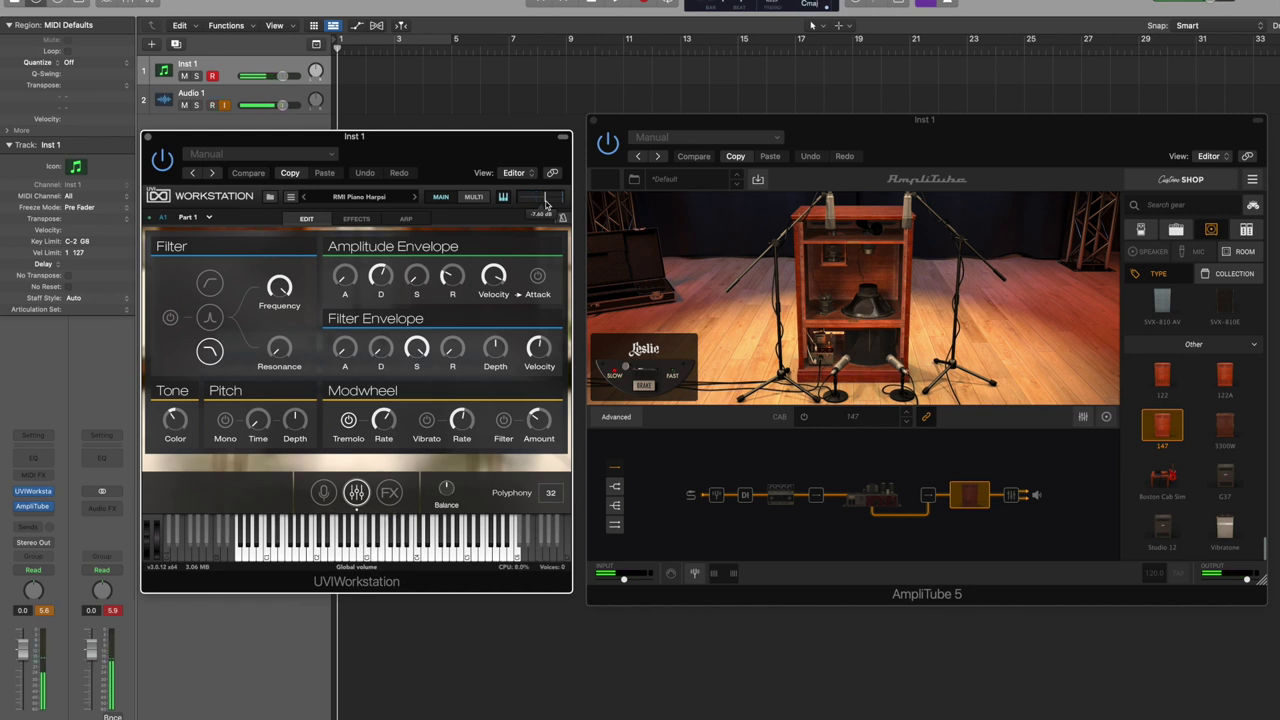
Raise UVI Workstation's global volume to about -1.5 dB.
{"action": "left_click_drag", "start_coordinate": [547, 197], "coordinate": [553, 198]}
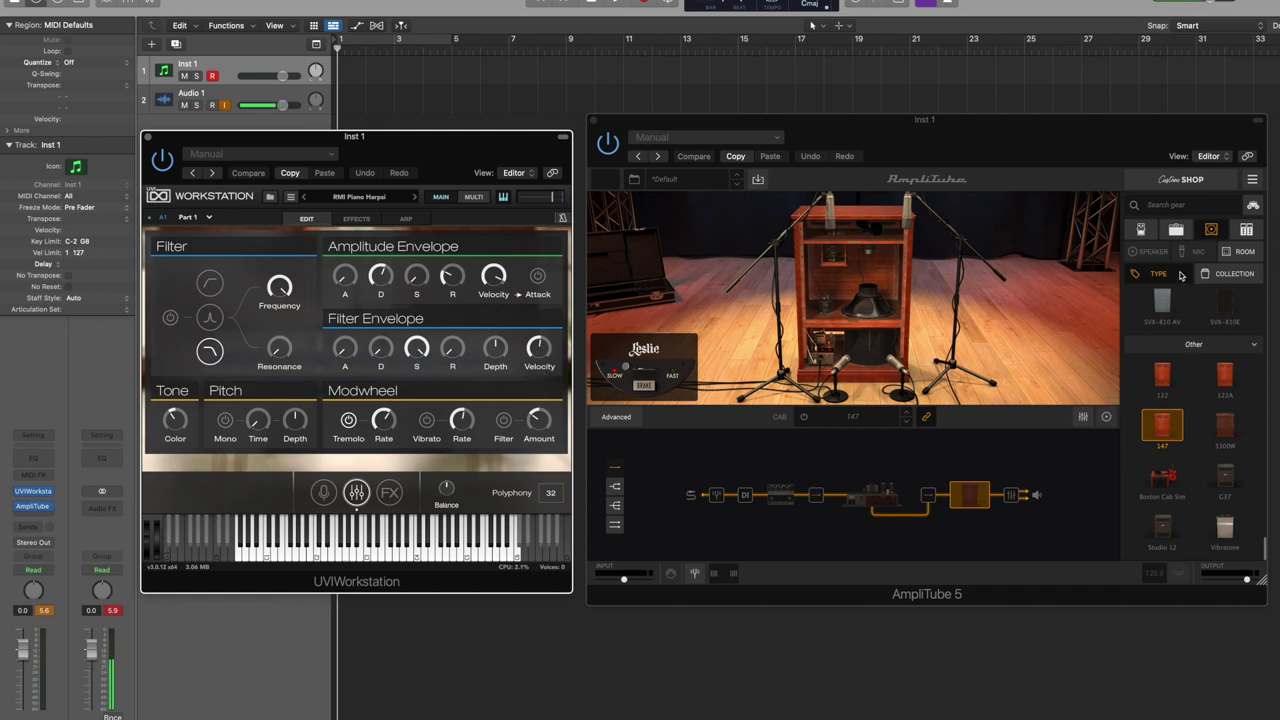
Insert the Phazer10 stomp pedal between the Fender Blender and the Leslie amp.
{"action": "left_click", "coordinate": [1143, 232]}
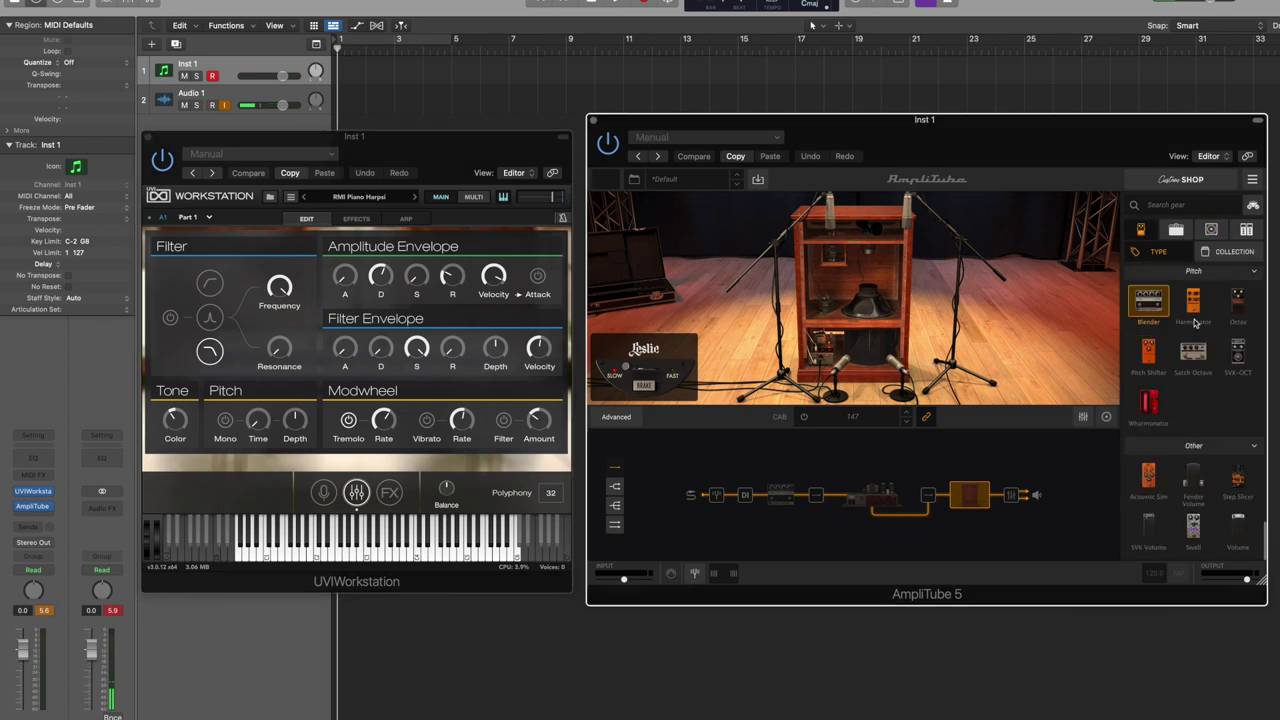
{"action": "scroll", "coordinate": [1197, 337], "scroll_direction": "up", "scroll_amount": 5}
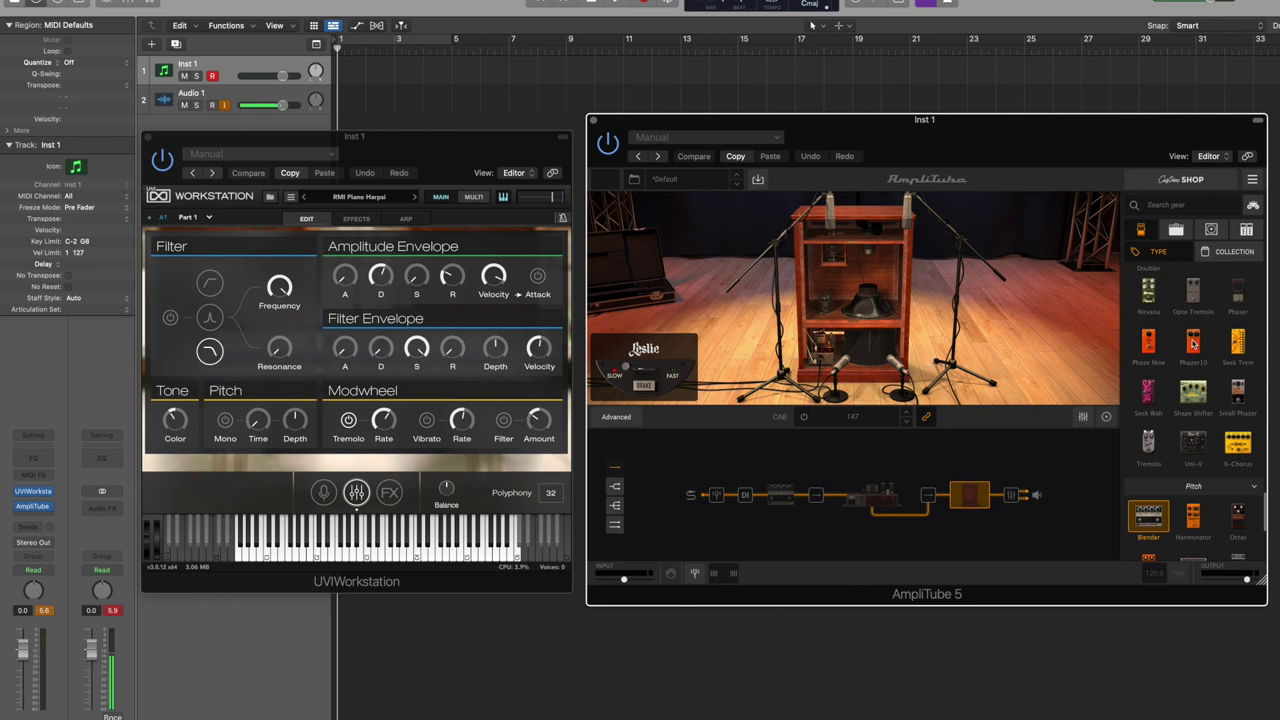
{"action": "scroll", "coordinate": [1193, 343], "scroll_direction": "down", "scroll_amount": 1}
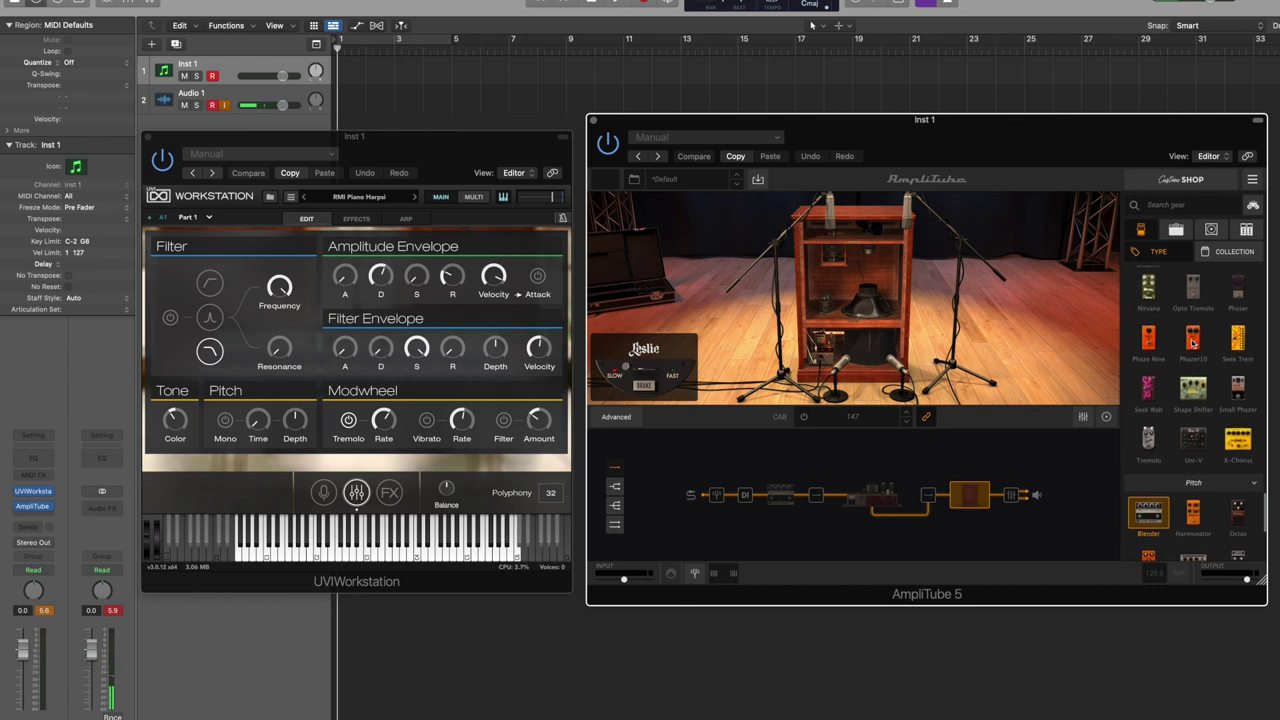
{"action": "left_click_drag", "start_coordinate": [1193, 343], "coordinate": [801, 500]}
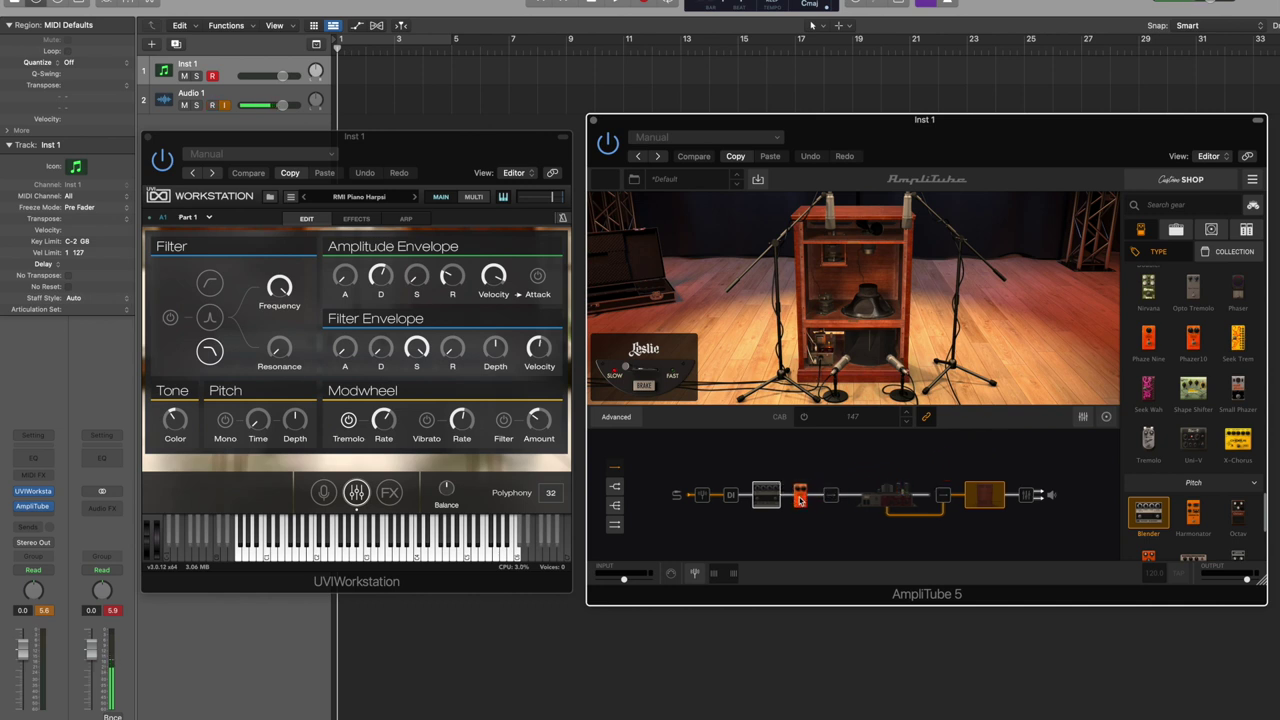
{"action": "left_click_drag", "start_coordinate": [801, 500], "coordinate": [800, 498]}
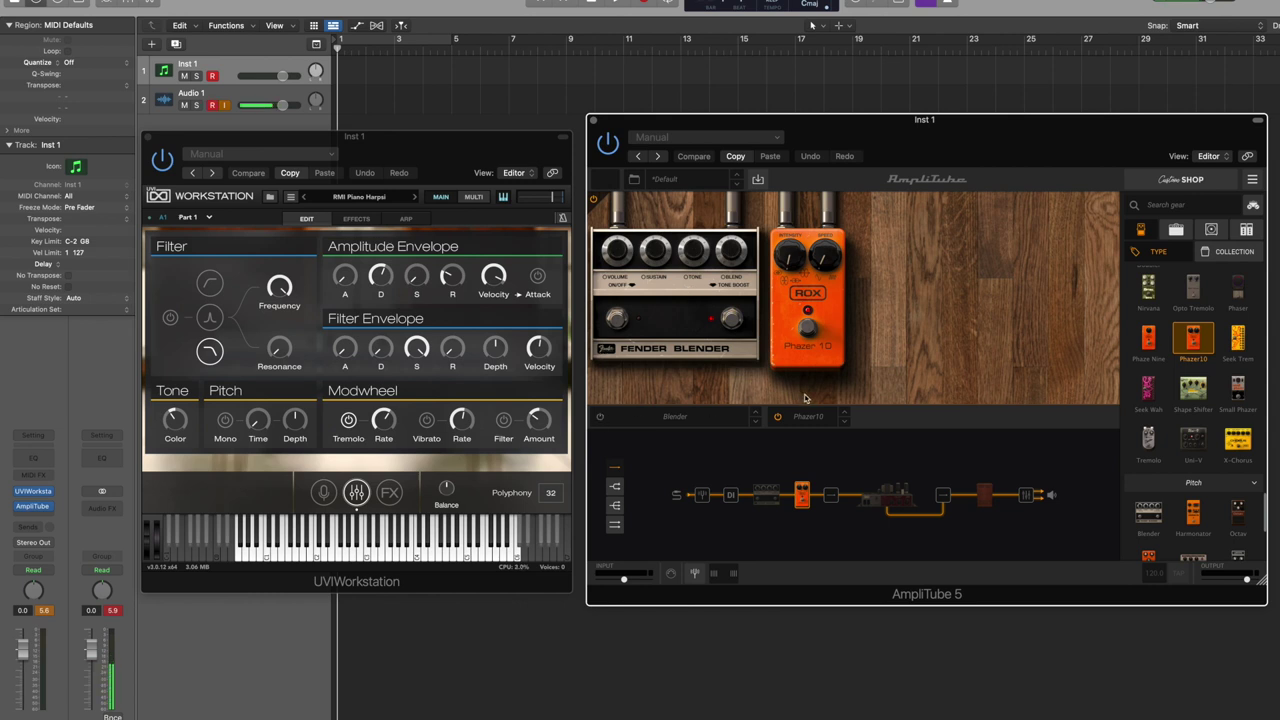
{"action": "mouse_move", "coordinate": [418, 276]}
{"action": "left_click", "coordinate": [417, 278]}
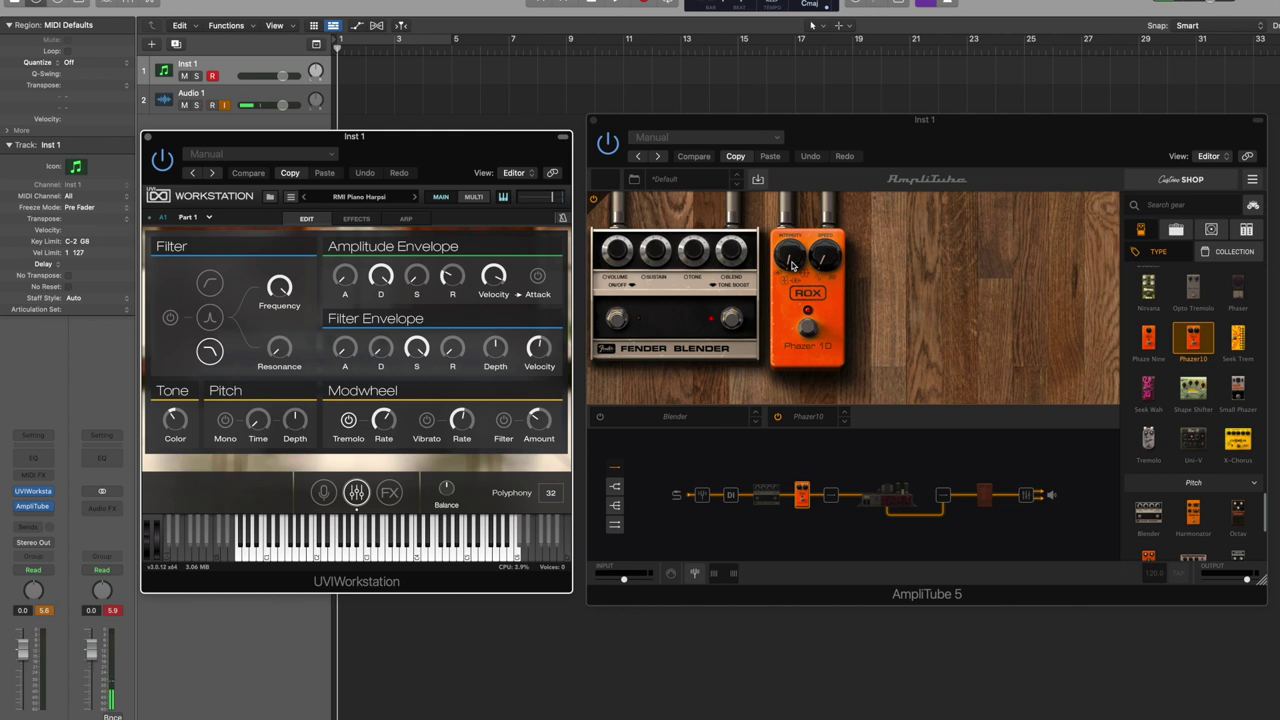
{"action": "left_click", "coordinate": [791, 263]}
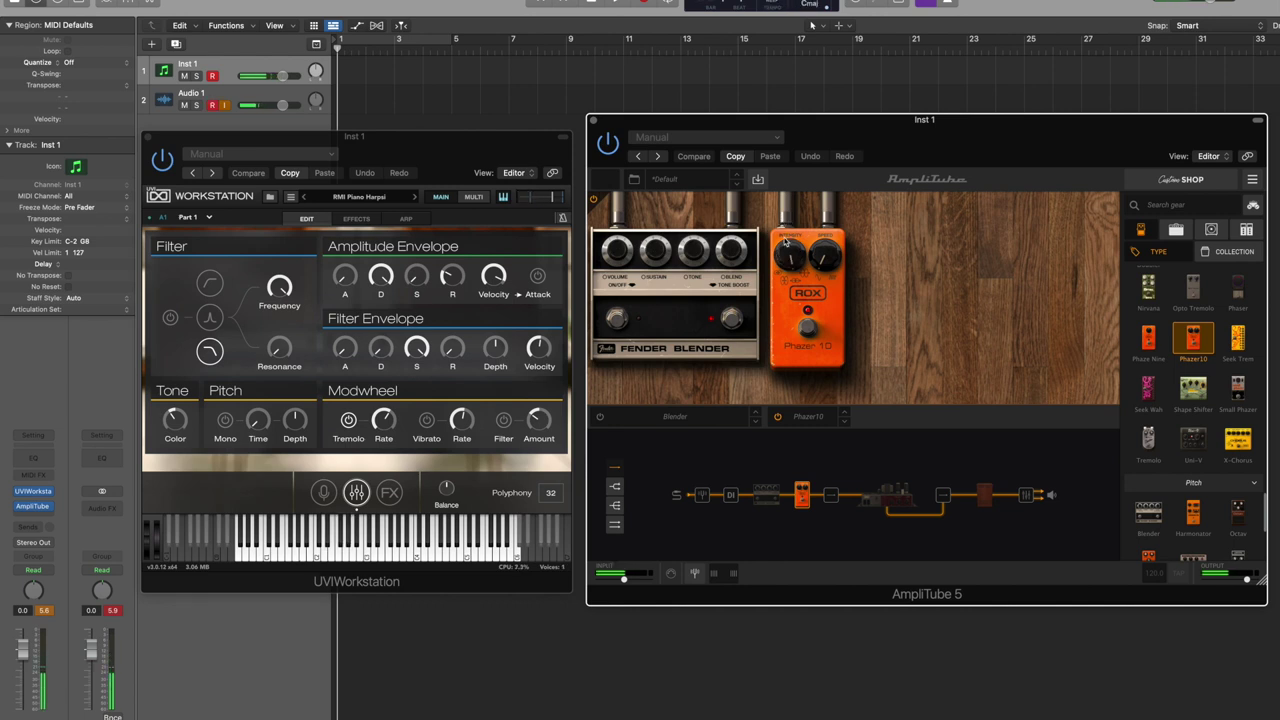
Raise the Phazer10's right knob to 3.16, then select the Blender pedal.
{"action": "left_click_drag", "start_coordinate": [826, 258], "coordinate": [814, 212]}
{"action": "left_click", "coordinate": [616, 316]}
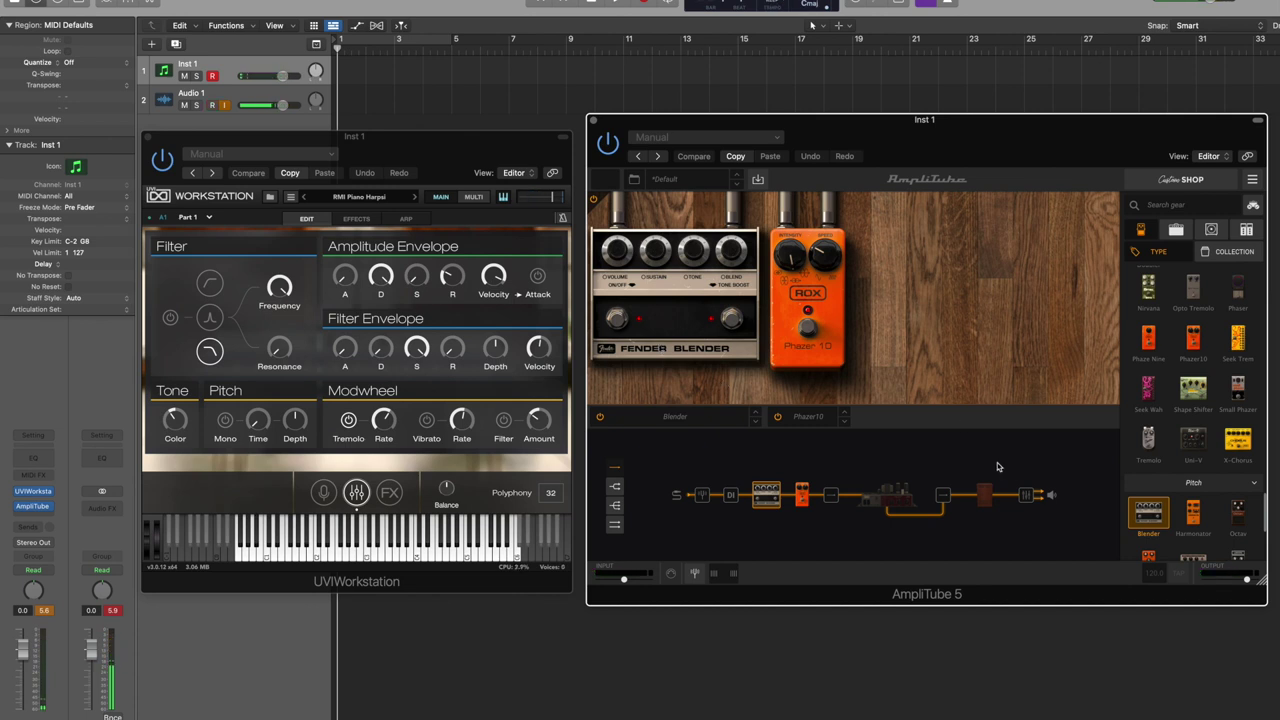
Place a Chorus-1 rack unit before the output, power it off, and select the Leslie 147 amp.
{"action": "scroll", "coordinate": [1187, 350], "scroll_direction": "up", "scroll_amount": 5}
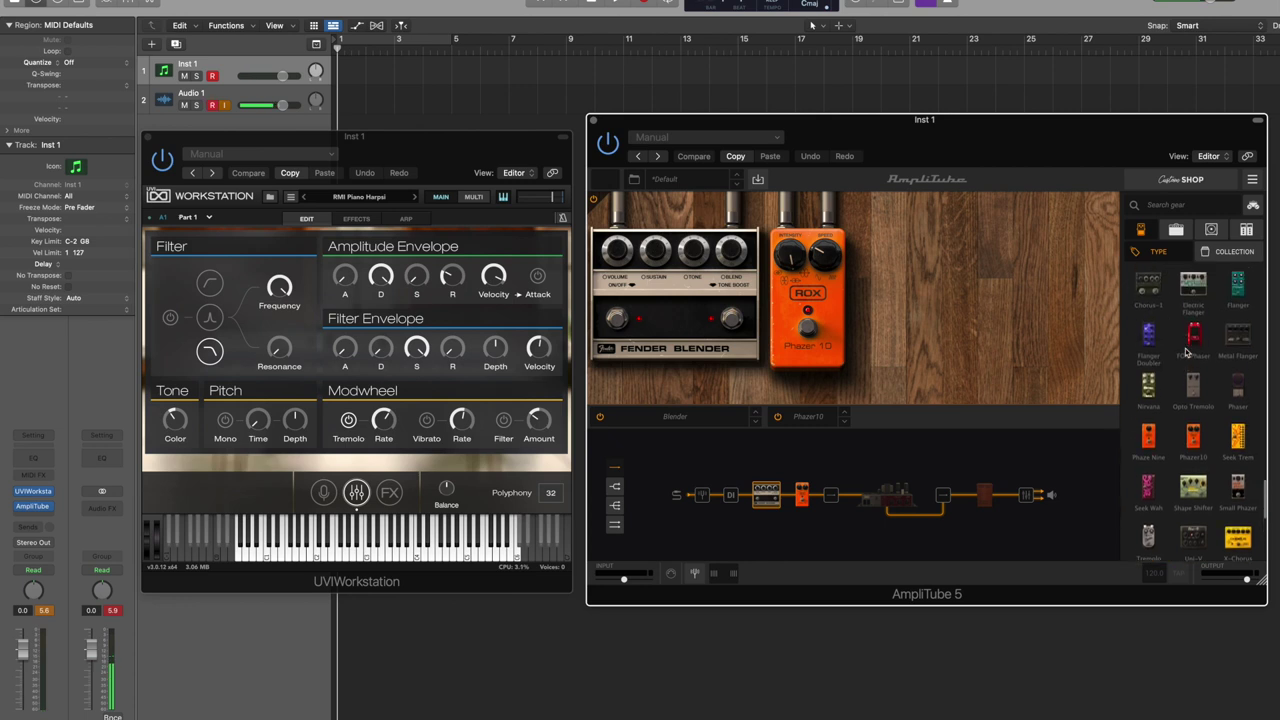
{"action": "left_click_drag", "start_coordinate": [1148, 366], "coordinate": [1028, 498]}
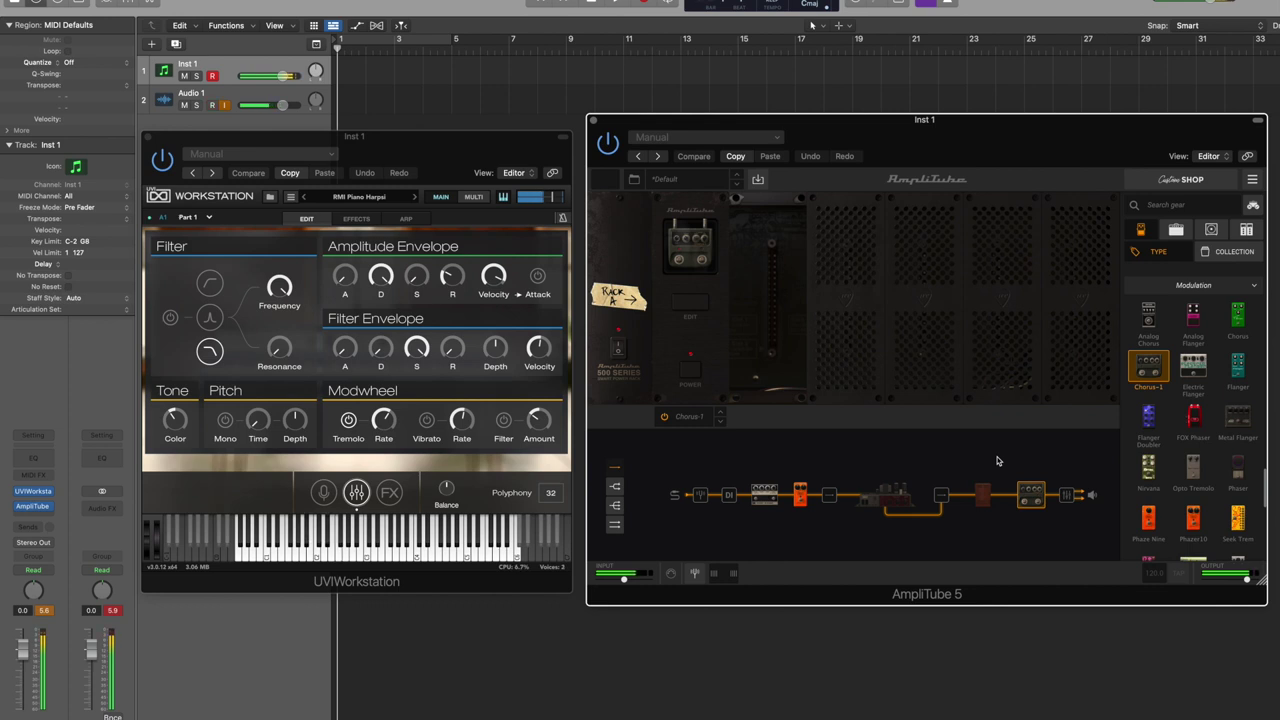
{"action": "left_click", "coordinate": [693, 376]}
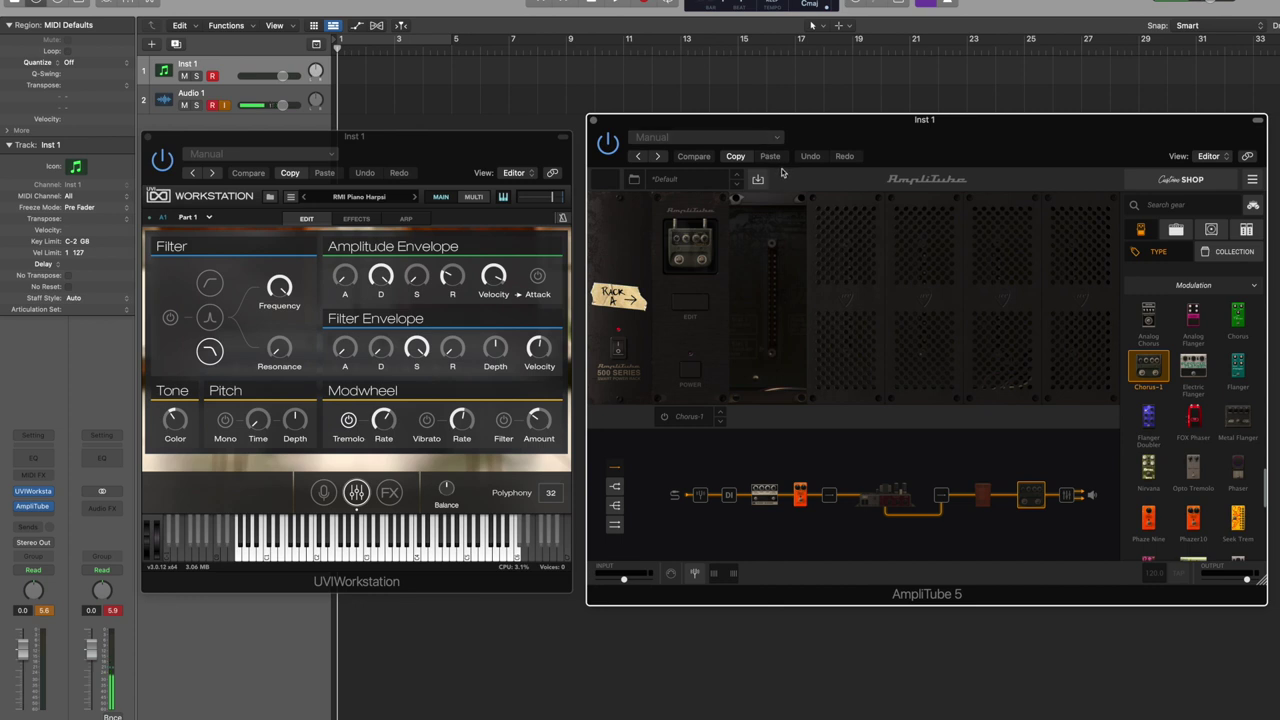
{"action": "mouse_move", "coordinate": [728, 125]}
{"action": "left_mouse_down"}
{"action": "mouse_move", "coordinate": [868, 126]}
{"action": "mouse_move", "coordinate": [742, 126]}
{"action": "left_mouse_up"}
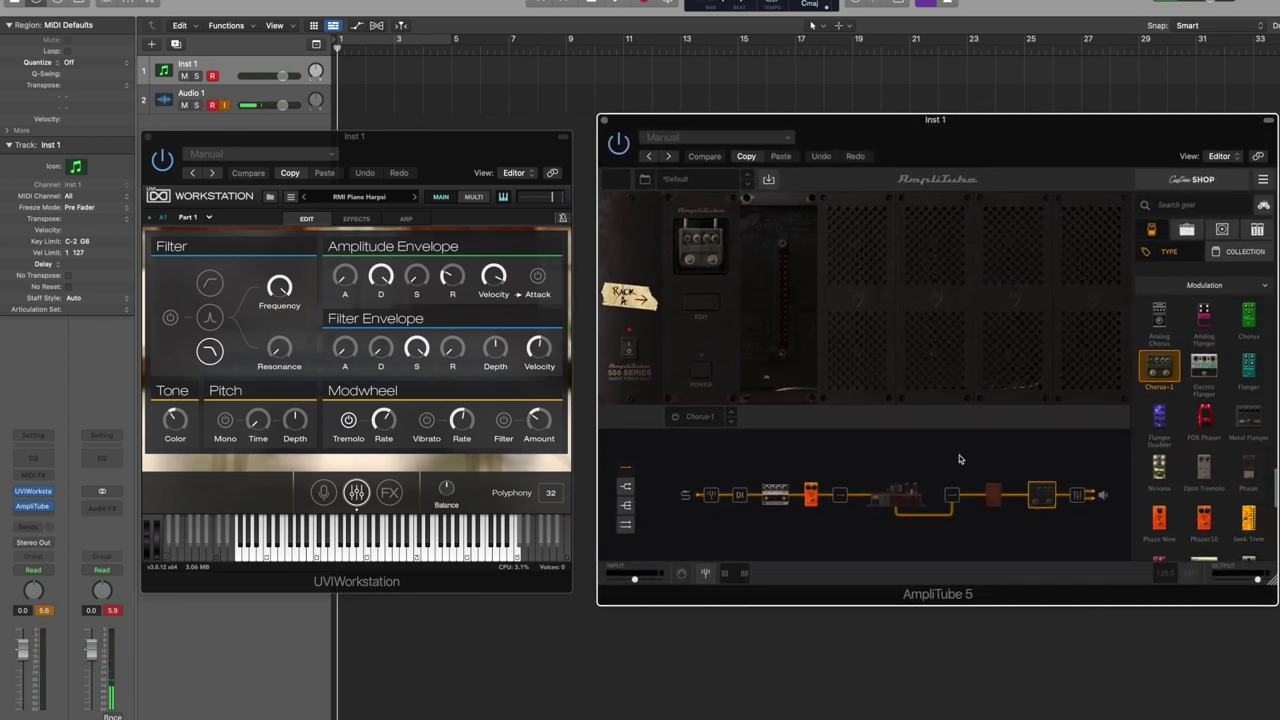
{"action": "left_click", "coordinate": [909, 499]}
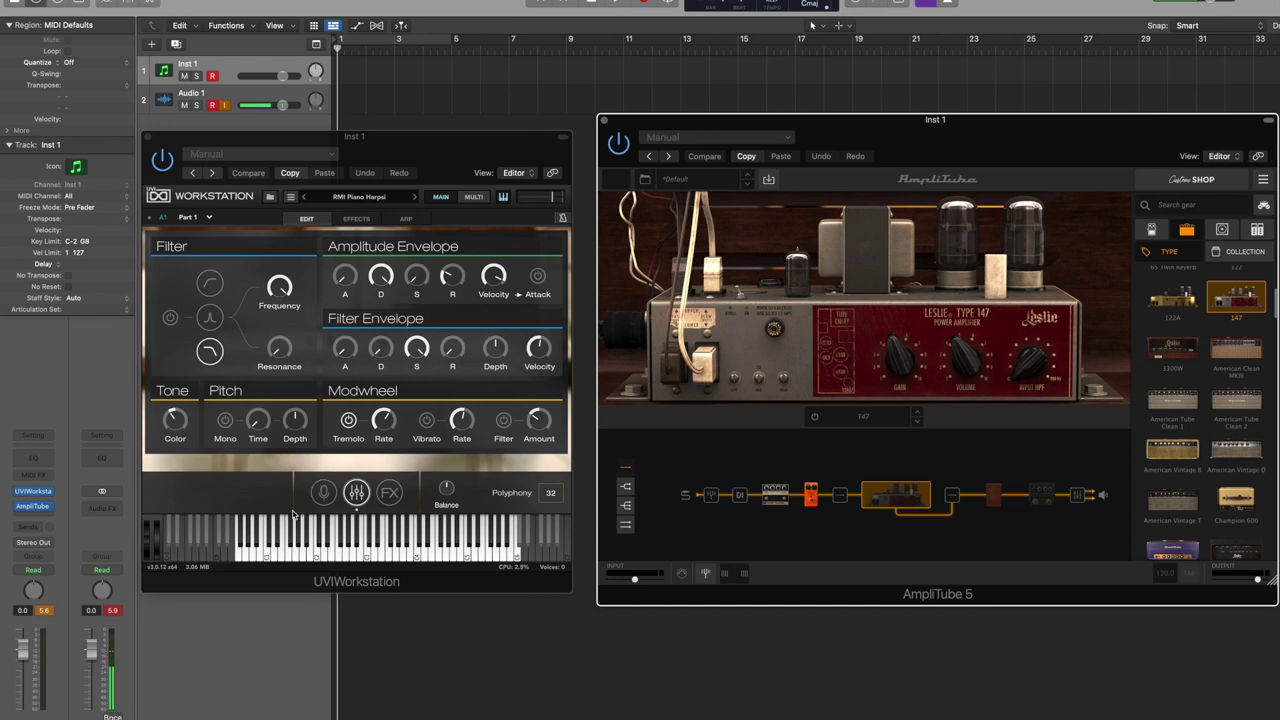
{"action": "left_click", "coordinate": [241, 553]}
Load the RMI Piano preset in UVI Workstation.
{"action": "mouse_move", "coordinate": [386, 283]}
{"action": "mouse_move", "coordinate": [457, 281]}
{"action": "left_click", "coordinate": [369, 198]}
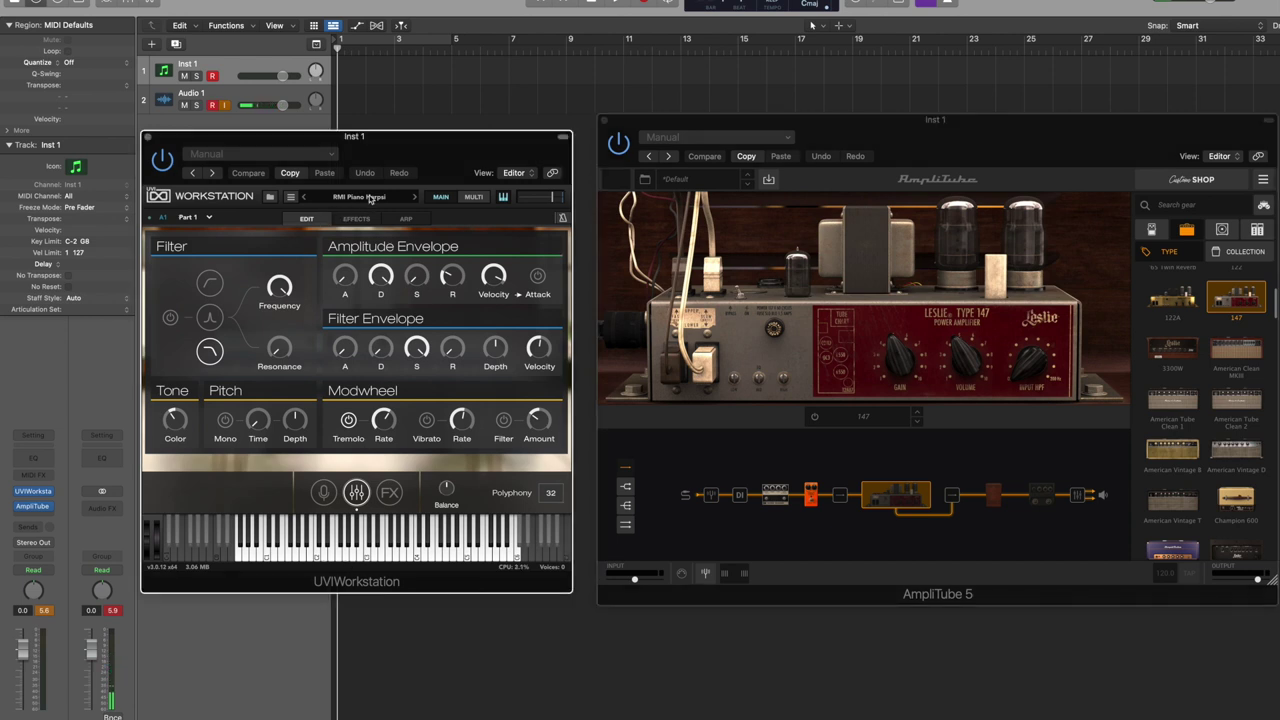
{"action": "left_click", "coordinate": [369, 198]}
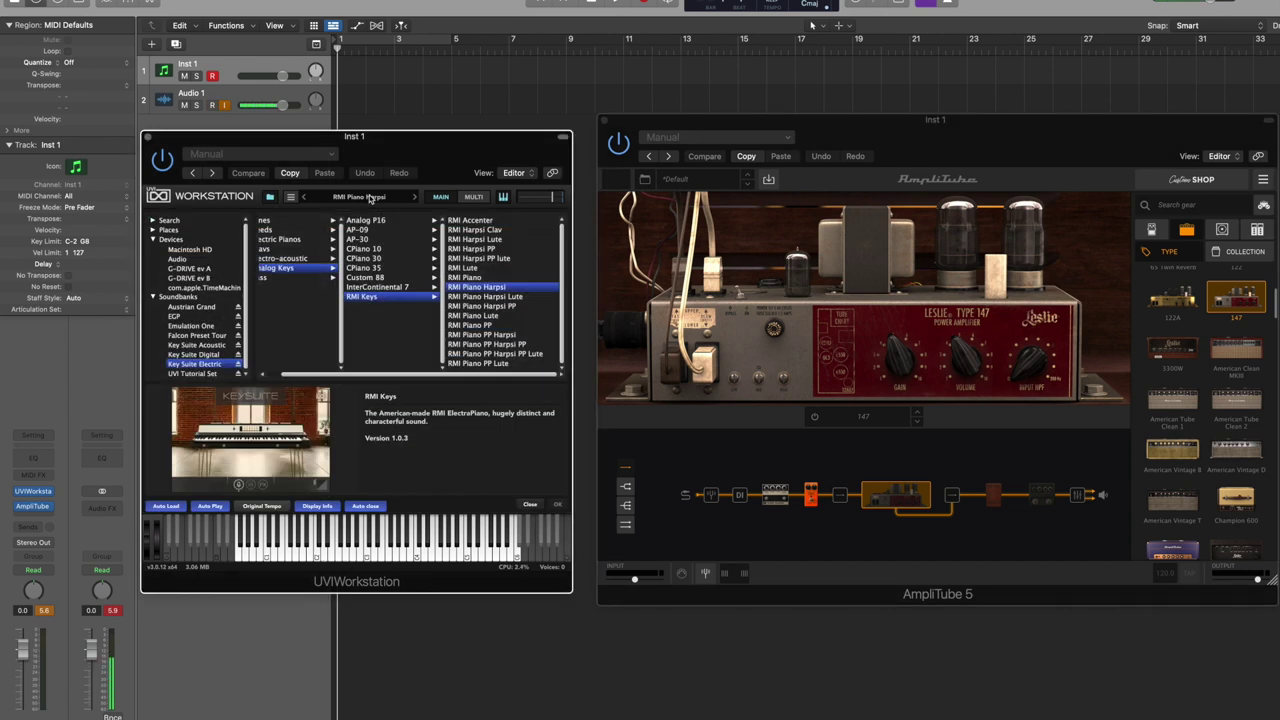
{"action": "left_click", "coordinate": [471, 278]}
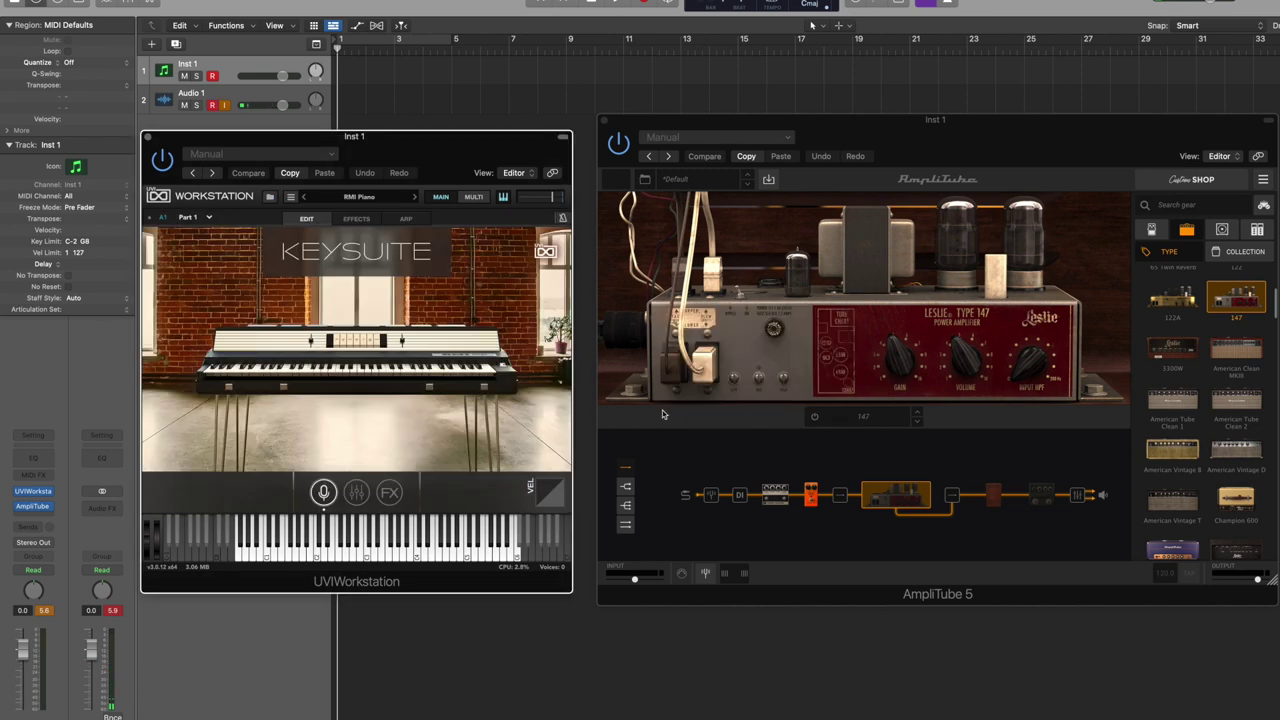
Bypass the Blender and Phazer10 pedals and switch the Chorus-1 rack unit on.
{"action": "left_click", "coordinate": [780, 497]}
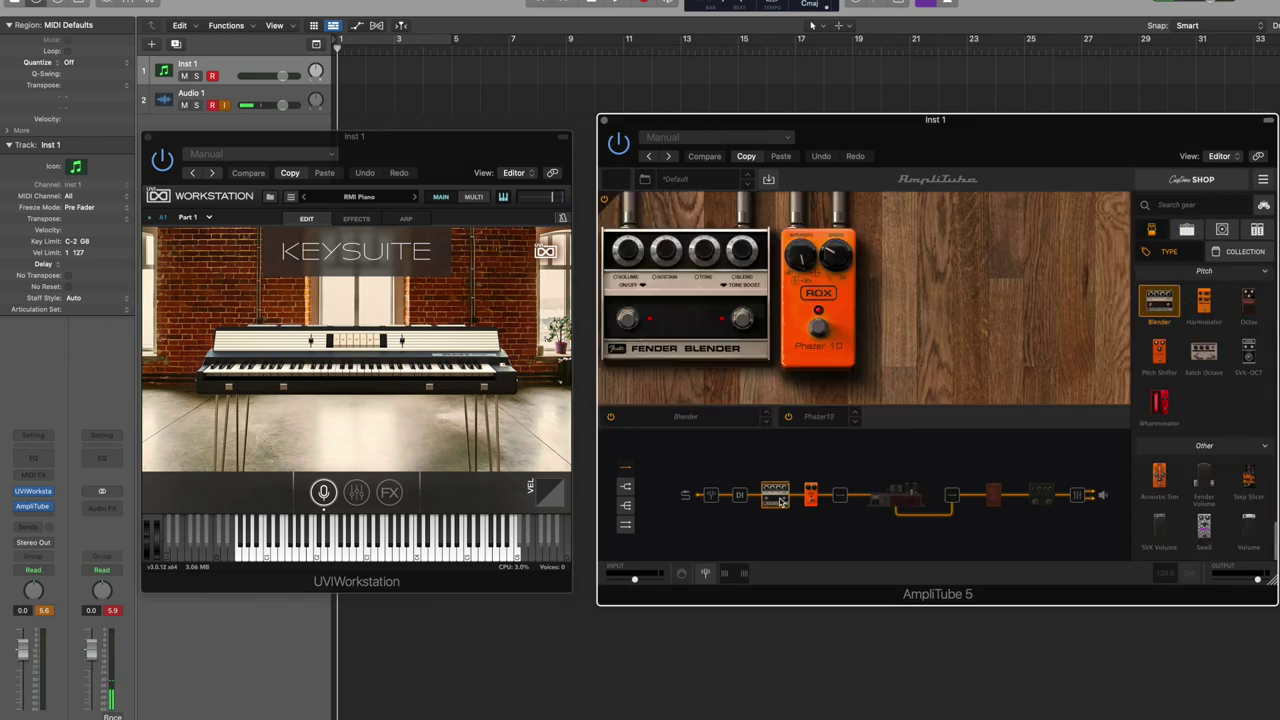
{"action": "left_click", "coordinate": [610, 417]}
{"action": "left_click", "coordinate": [788, 417]}
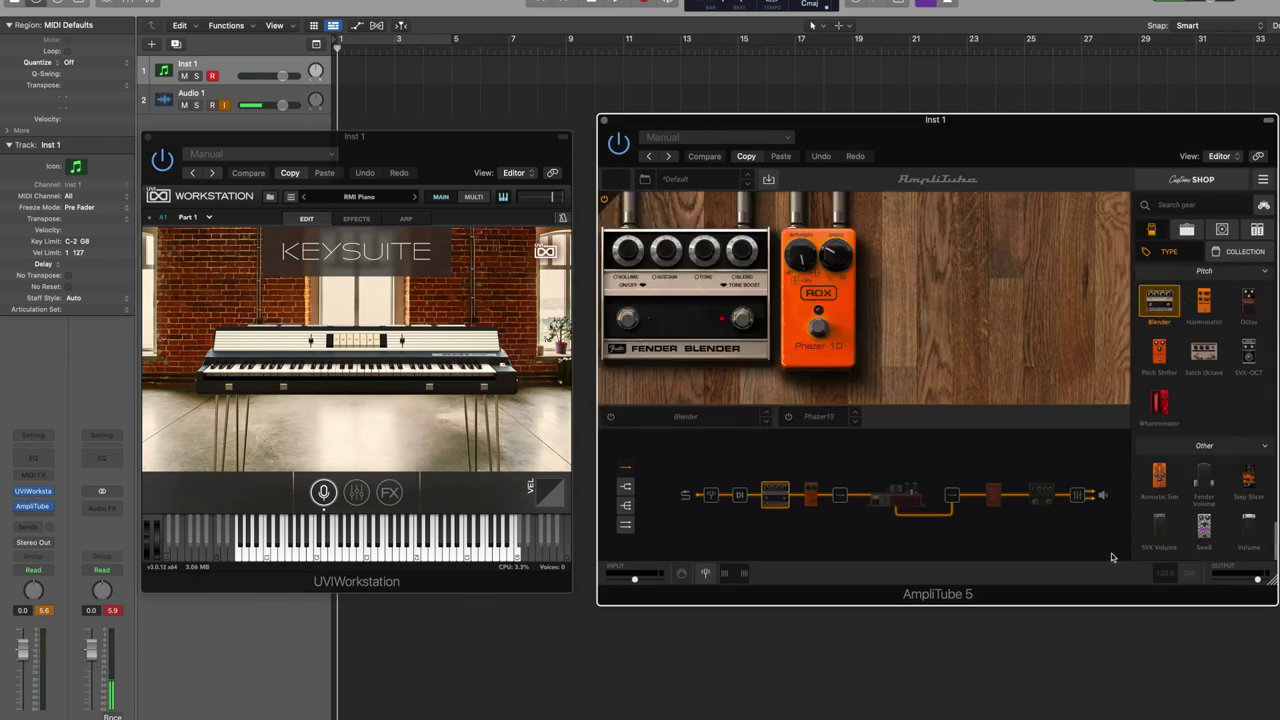
{"action": "left_click", "coordinate": [1049, 497]}
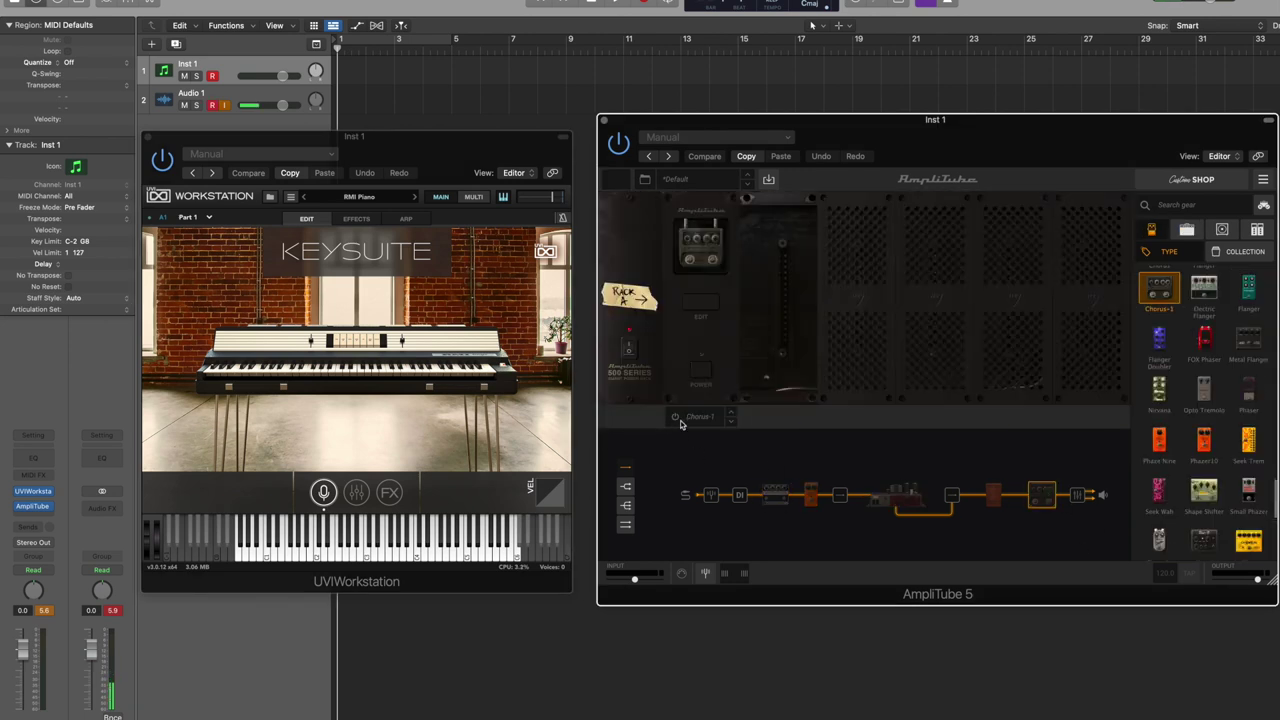
{"action": "left_click", "coordinate": [675, 418]}
Show UVI Workstation's edit page and lower the Amplitude Envelope release (R) knob.
{"action": "left_click", "coordinate": [356, 494]}
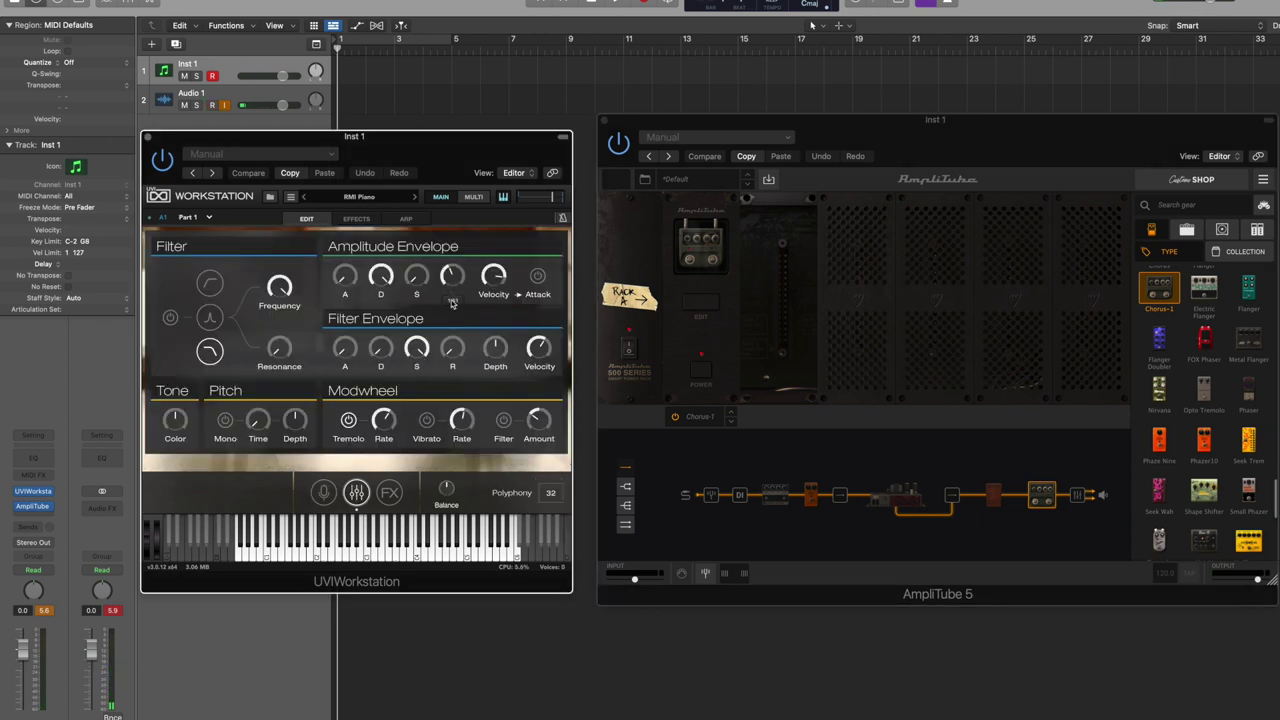
{"action": "left_click_drag", "start_coordinate": [452, 304], "coordinate": [455, 320]}
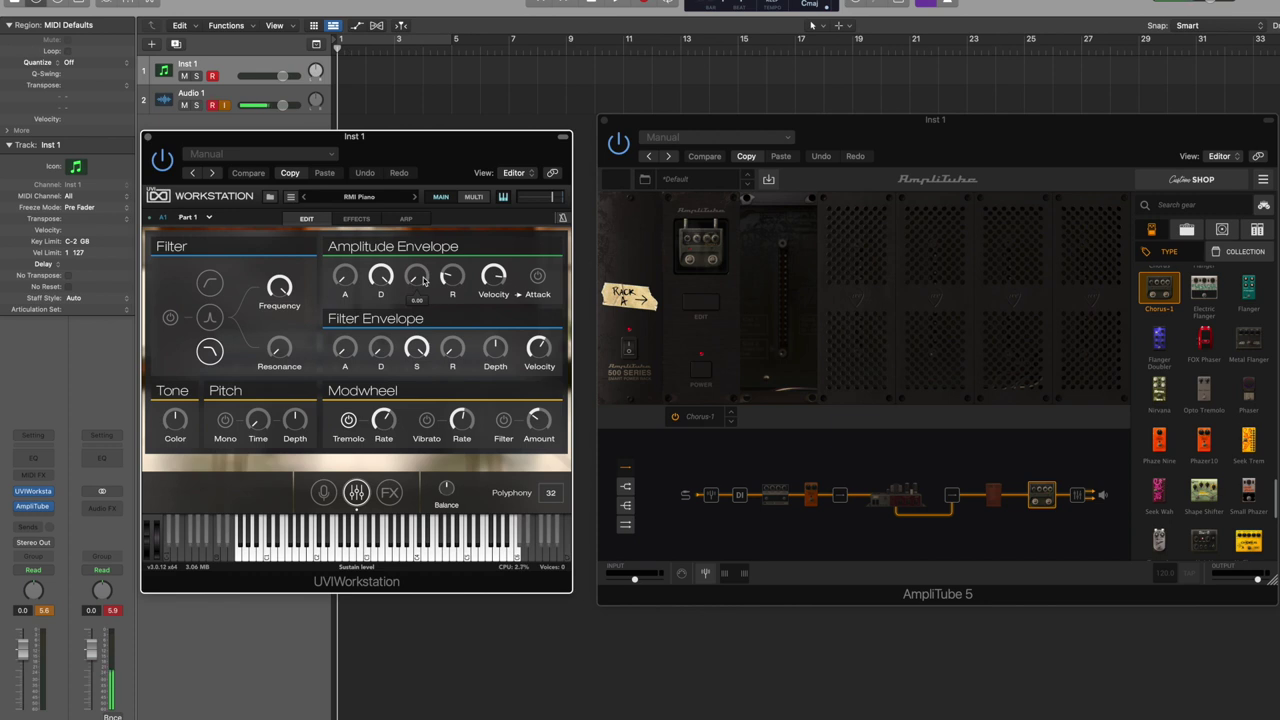
Lower the RMI Piano's Tone Color knob a little in UVI Workstation.
{"action": "mouse_move", "coordinate": [175, 425]}
{"action": "left_click_drag", "start_coordinate": [175, 425], "coordinate": [175, 440]}
Switch UVI Workstation back to the KeySuite RMI Piano overview page.
{"action": "mouse_move", "coordinate": [545, 357]}
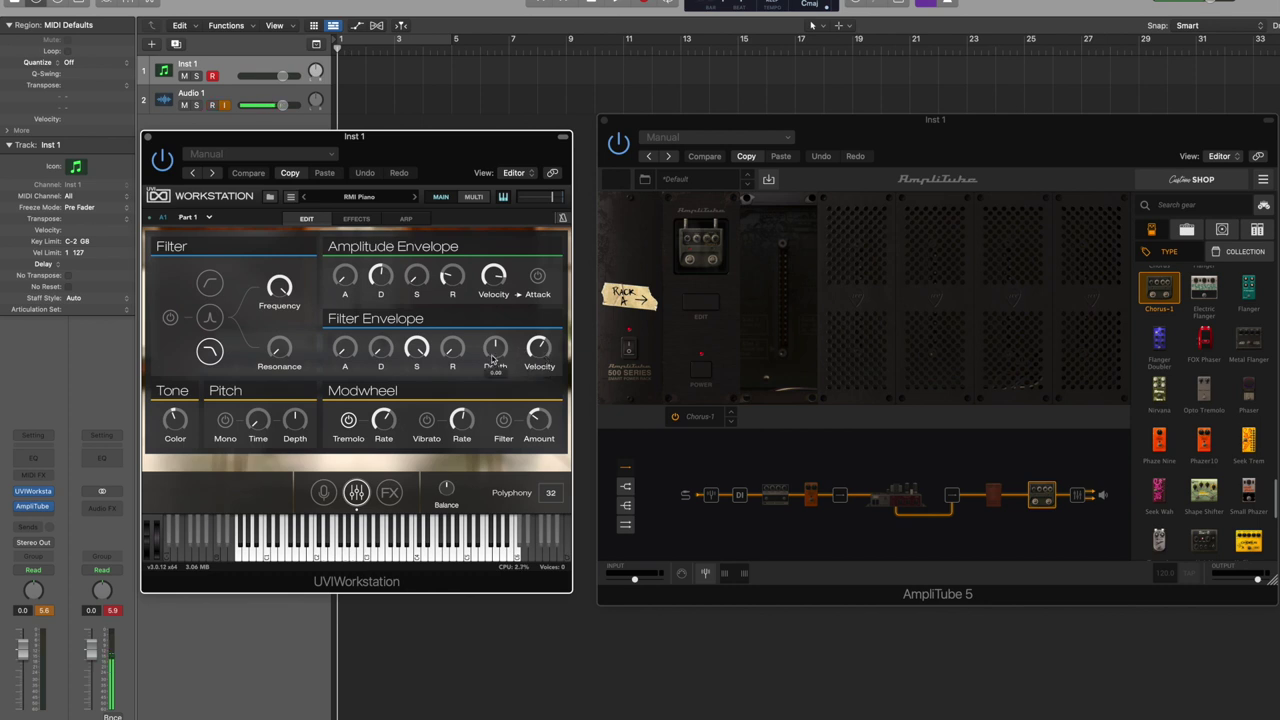
{"action": "mouse_move", "coordinate": [392, 347]}
{"action": "left_click", "coordinate": [328, 496]}
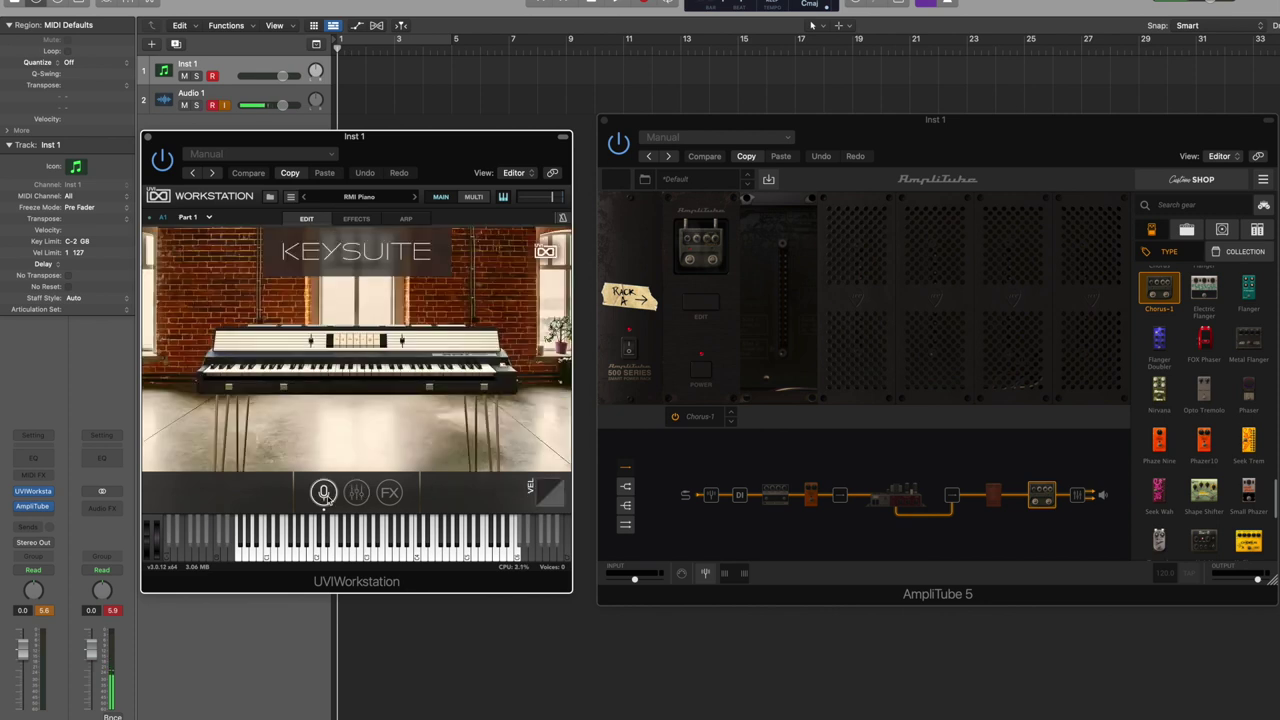